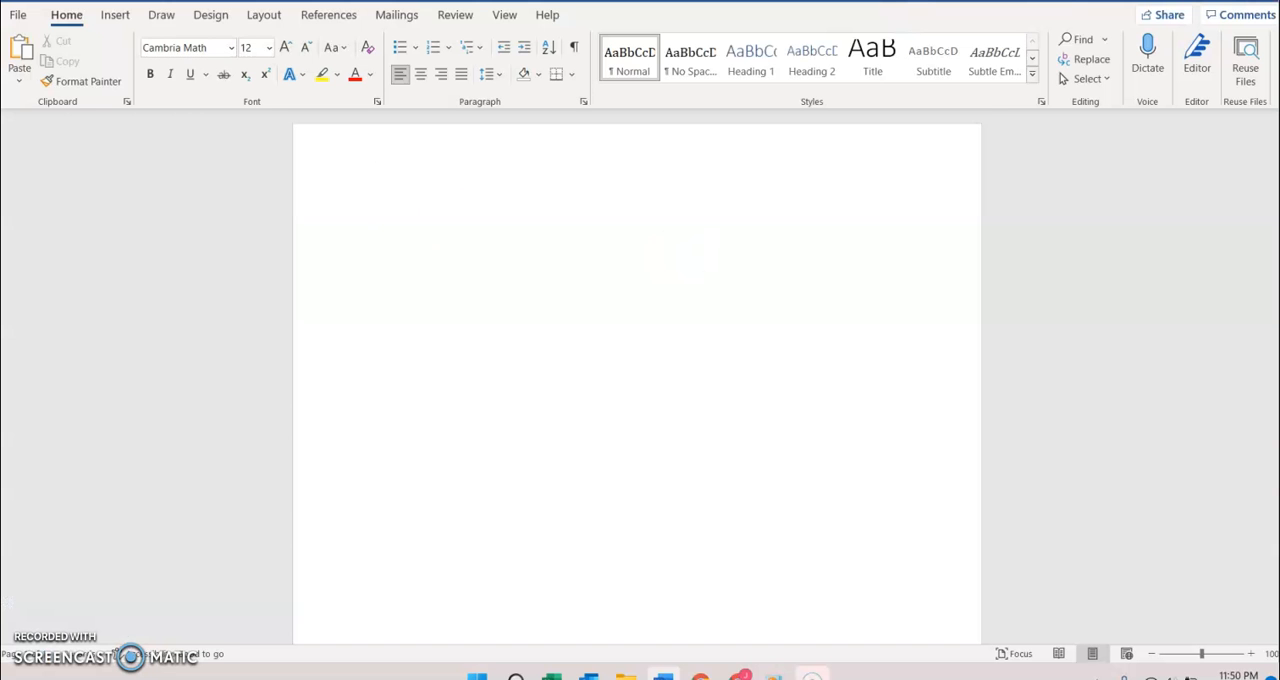
Step: Handwrite the null hypothesis "H₀: μd = 0" in blue ink near the top of the blank page
click(114, 14)
click(160, 14)
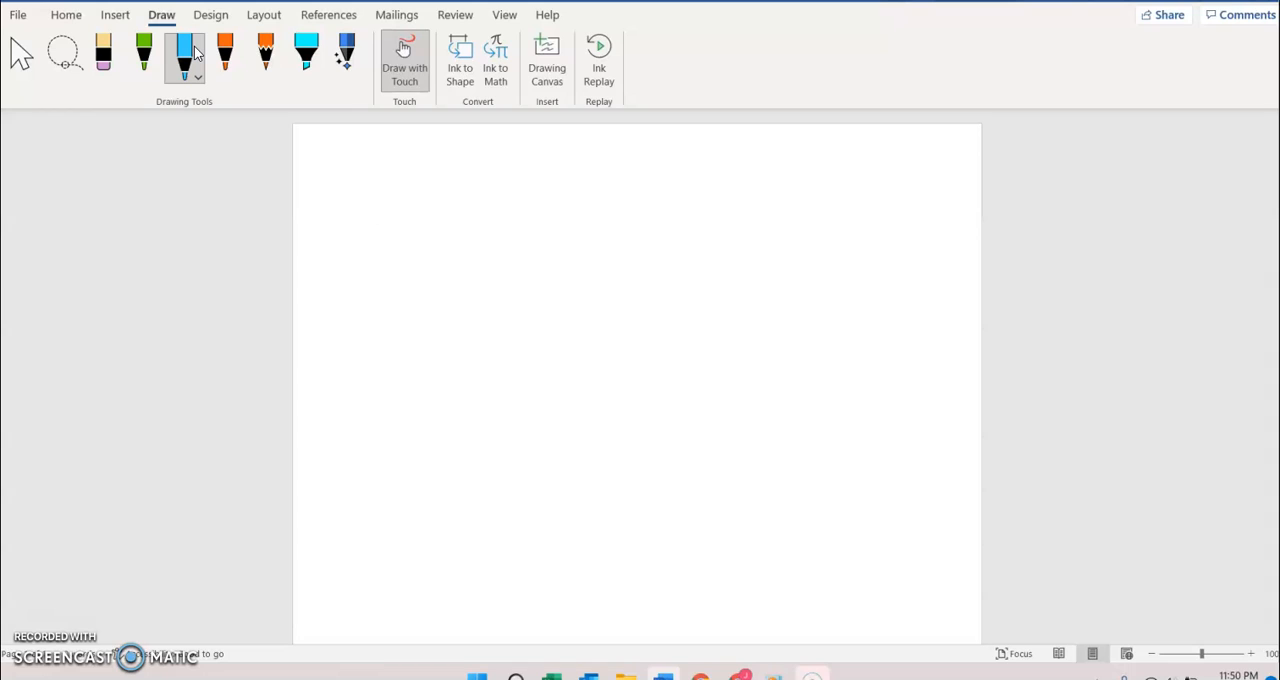
mouse_move(368, 211)
mouse_down()
mouse_move(375, 268)
mouse_move(401, 272)
mouse_up()
mouse_move(369, 251)
mouse_down()
mouse_move(394, 243)
mouse_move(424, 268)
mouse_up()
drag(487, 224, 487, 288)
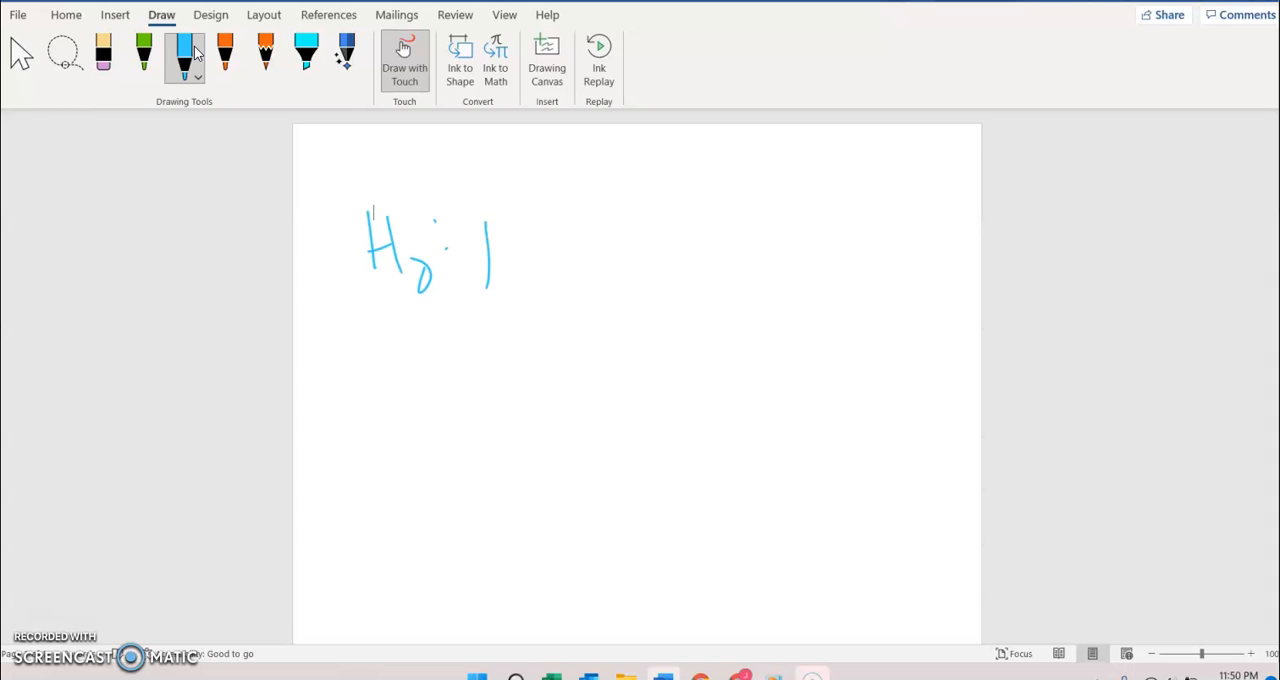
drag(487, 228, 516, 274)
drag(546, 258, 546, 278)
mouse_move(538, 236)
mouse_down()
mouse_move(550, 284)
mouse_move(592, 235)
mouse_up()
drag(574, 268, 610, 259)
drag(640, 220, 636, 224)
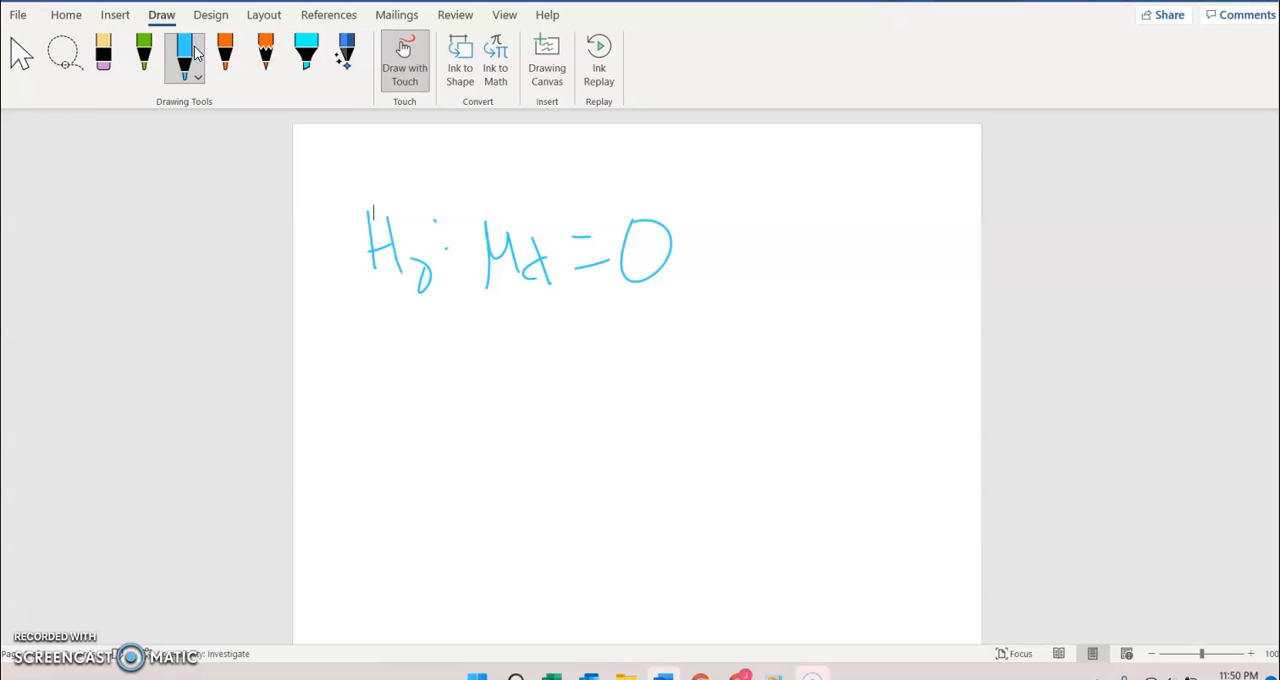
Step: Handwrite the alternative hypothesis "H₁: μd > 0" in blue ink below the null hypothesis
mouse_move(385, 328)
mouse_down()
mouse_move(386, 388)
mouse_move(416, 358)
mouse_up()
drag(413, 334, 416, 388)
mouse_move(512, 332)
mouse_down()
mouse_move(512, 390)
mouse_move(572, 378)
mouse_up()
mouse_move(572, 346)
mouse_down()
mouse_move(574, 400)
mouse_move(626, 398)
mouse_up()
mouse_move(680, 342)
mouse_down()
mouse_move(714, 348)
mouse_move(682, 338)
mouse_up()
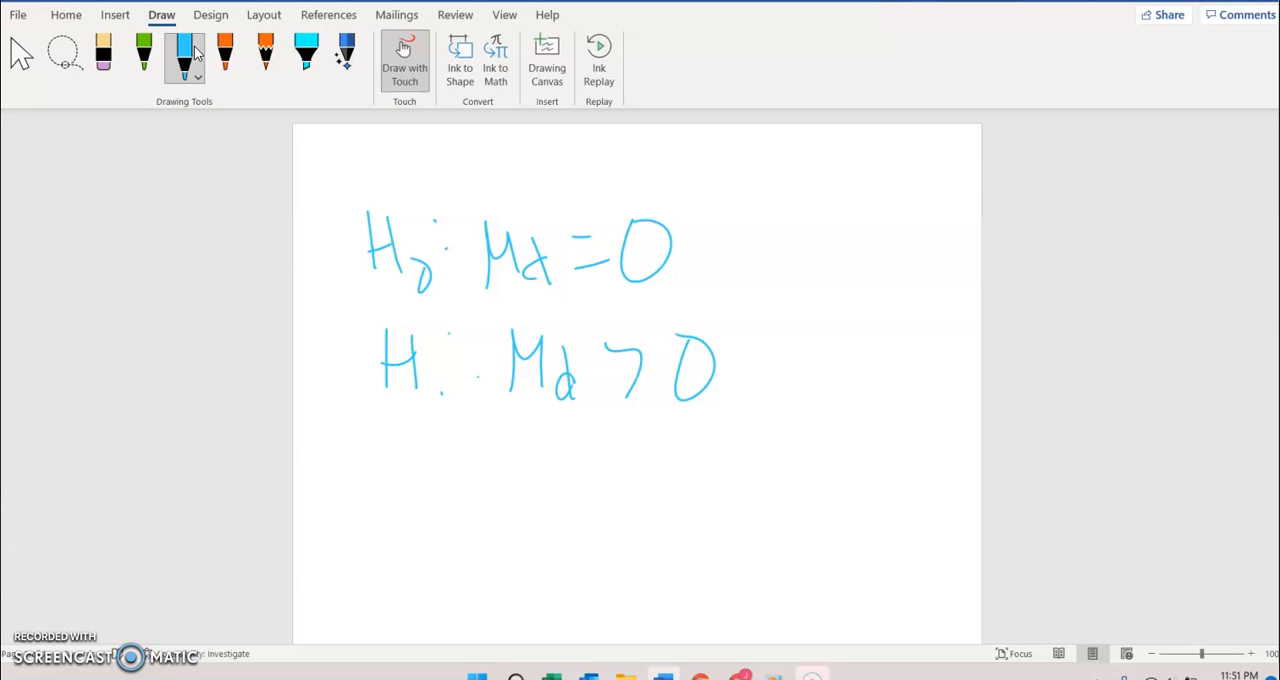
Step: Consult Exercise 16 in the Pearson+ textbook, return to Word and handwrite "Rep - Meas" below the hypotheses
key(alt+Tab)
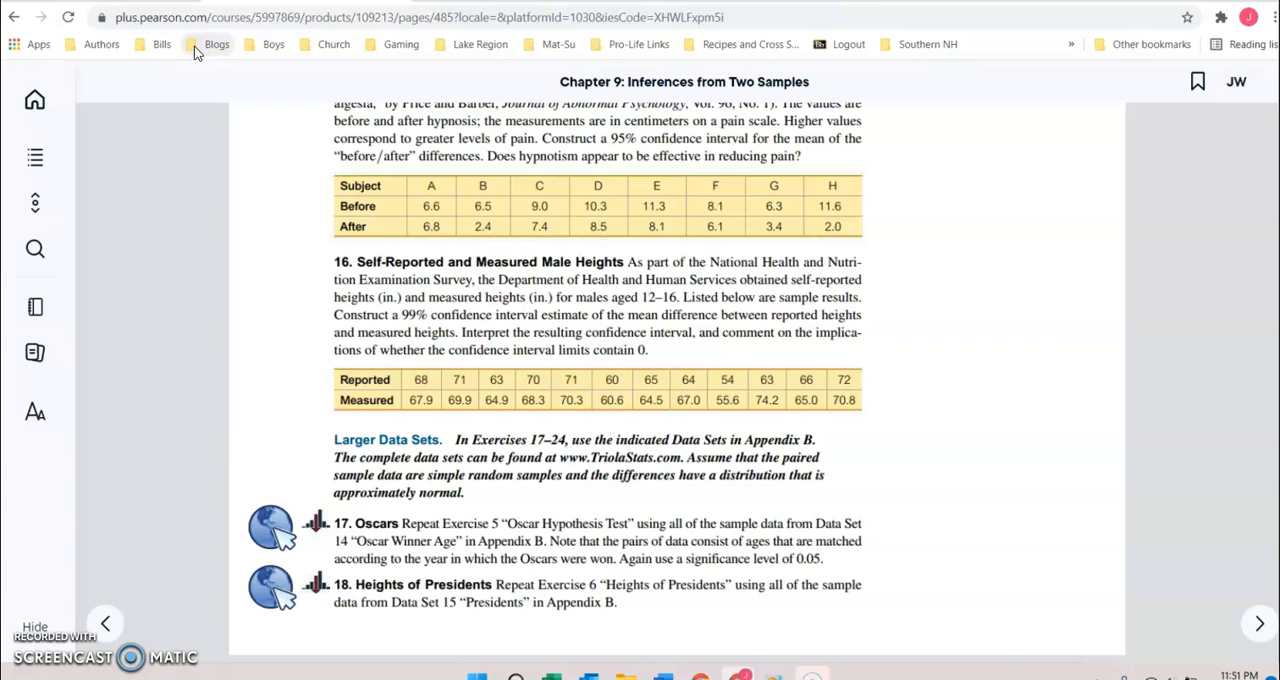
key(alt+Tab)
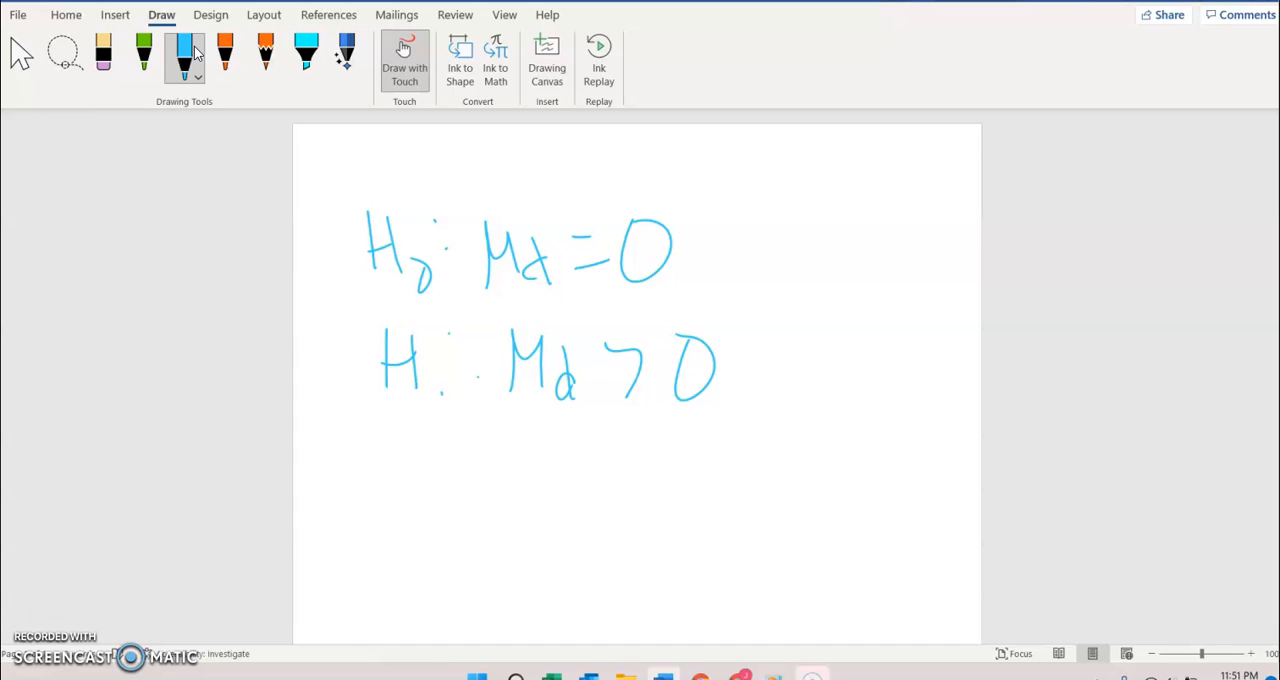
mouse_move(421, 459)
mouse_down()
mouse_move(425, 521)
mouse_move(482, 527)
mouse_up()
mouse_move(502, 484)
mouse_down()
mouse_move(502, 514)
mouse_move(560, 482)
mouse_up()
mouse_move(596, 522)
mouse_down()
mouse_move(603, 436)
mouse_move(636, 520)
mouse_move(722, 510)
mouse_up()
drag(760, 464, 736, 508)
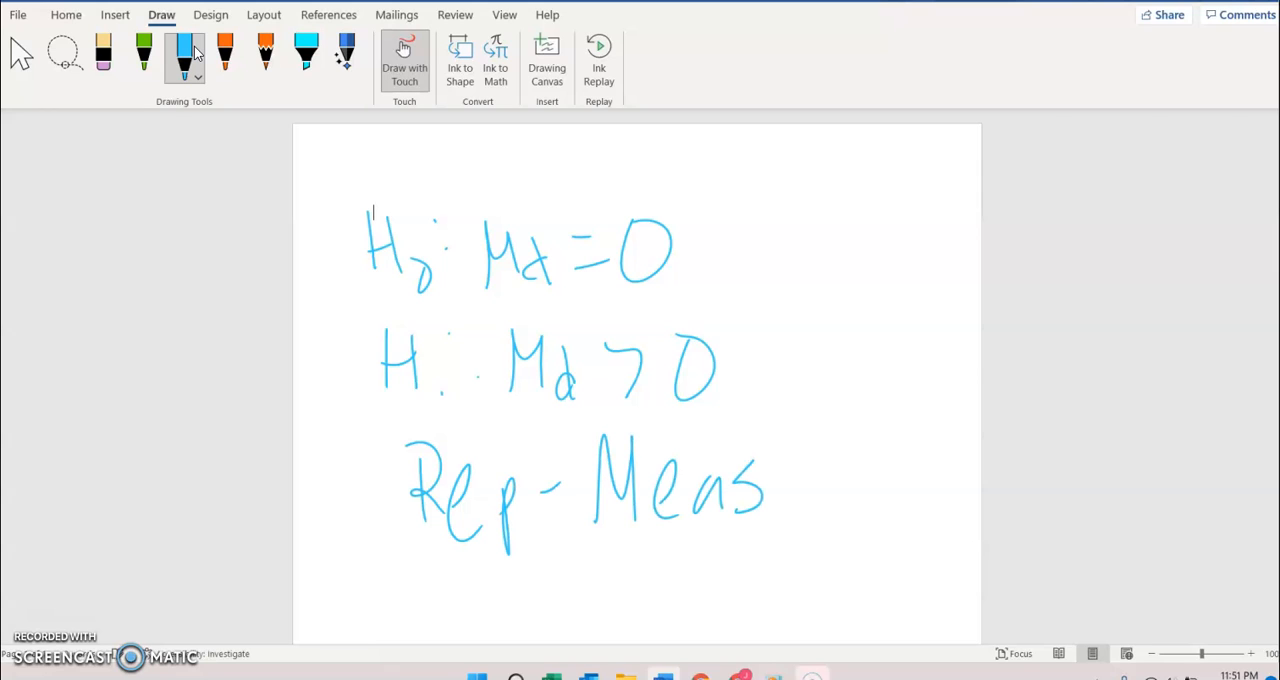
Step: Handwrite the opposite-direction alternative "μd < 0" in blue ink to the right of the hypotheses
mouse_move(846, 376)
mouse_down()
mouse_move(838, 438)
mouse_move(870, 466)
mouse_up()
drag(890, 410, 880, 478)
mouse_move(906, 422)
mouse_down()
mouse_move(928, 402)
mouse_move(938, 452)
mouse_up()
drag(952, 400, 958, 404)
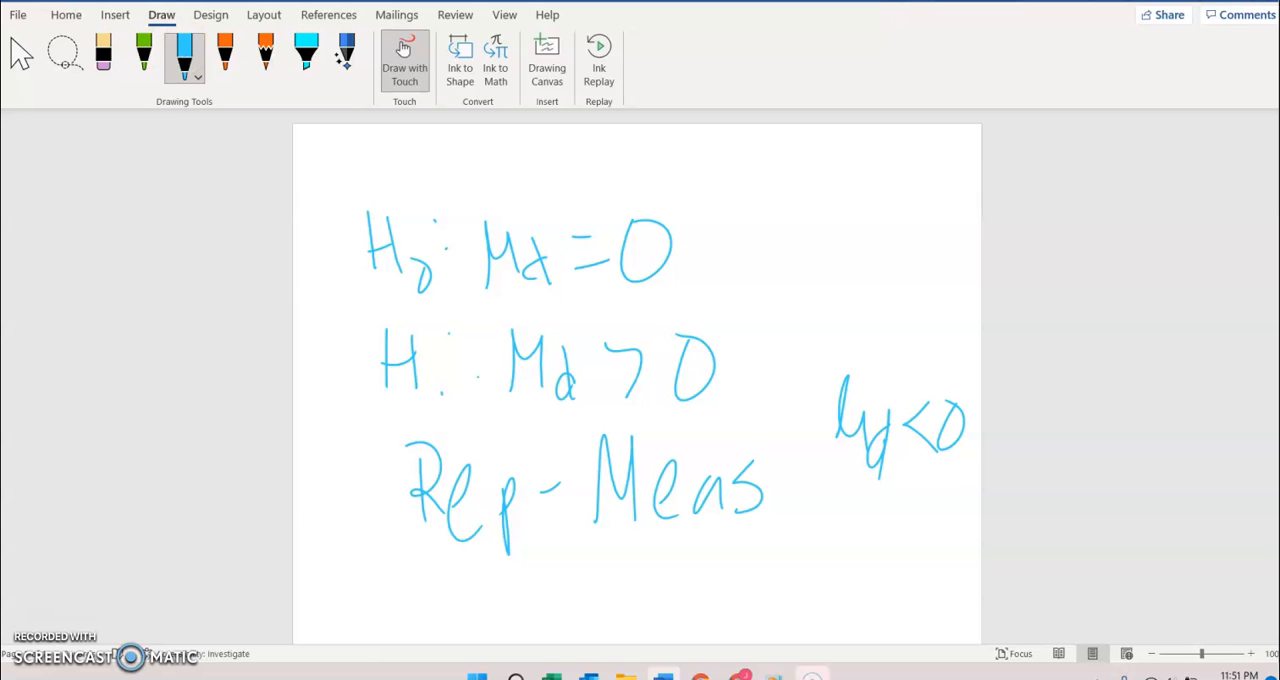
Step: Recheck Exercise 16 in the textbook, then underline "Rep - Meas" in Word and draw a curved arrow from it toward the H₁ line
key(alt+Tab)
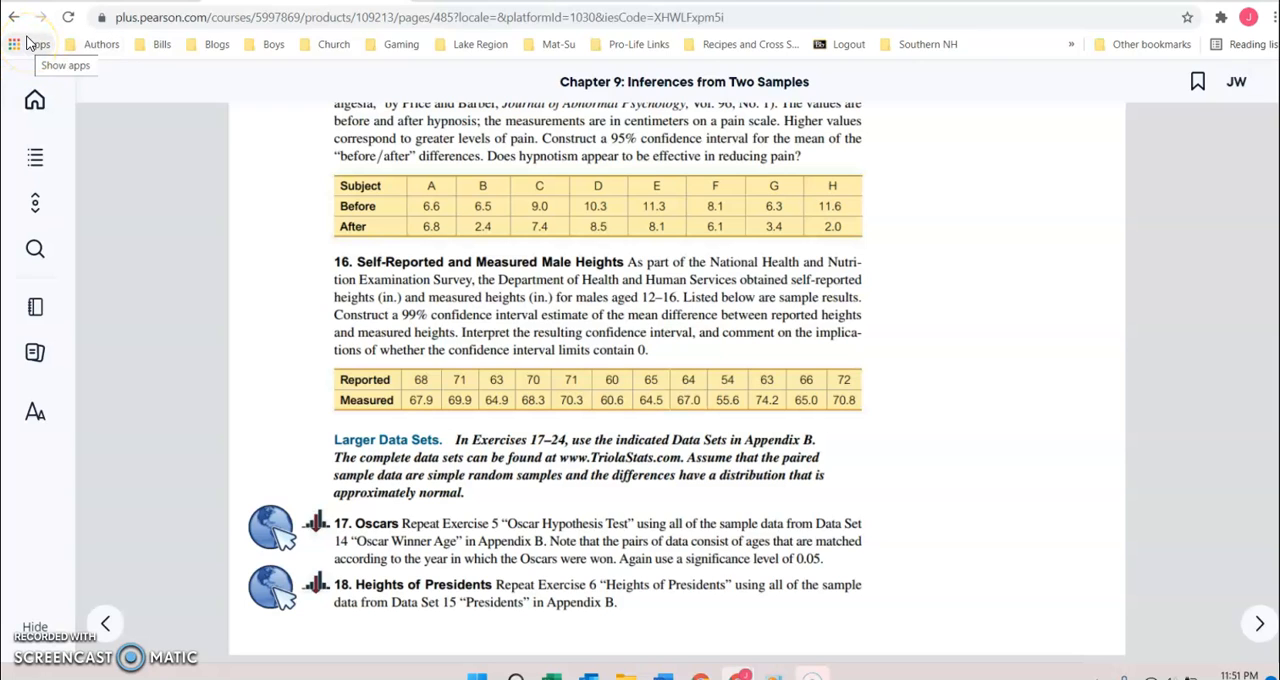
key(alt+Tab)
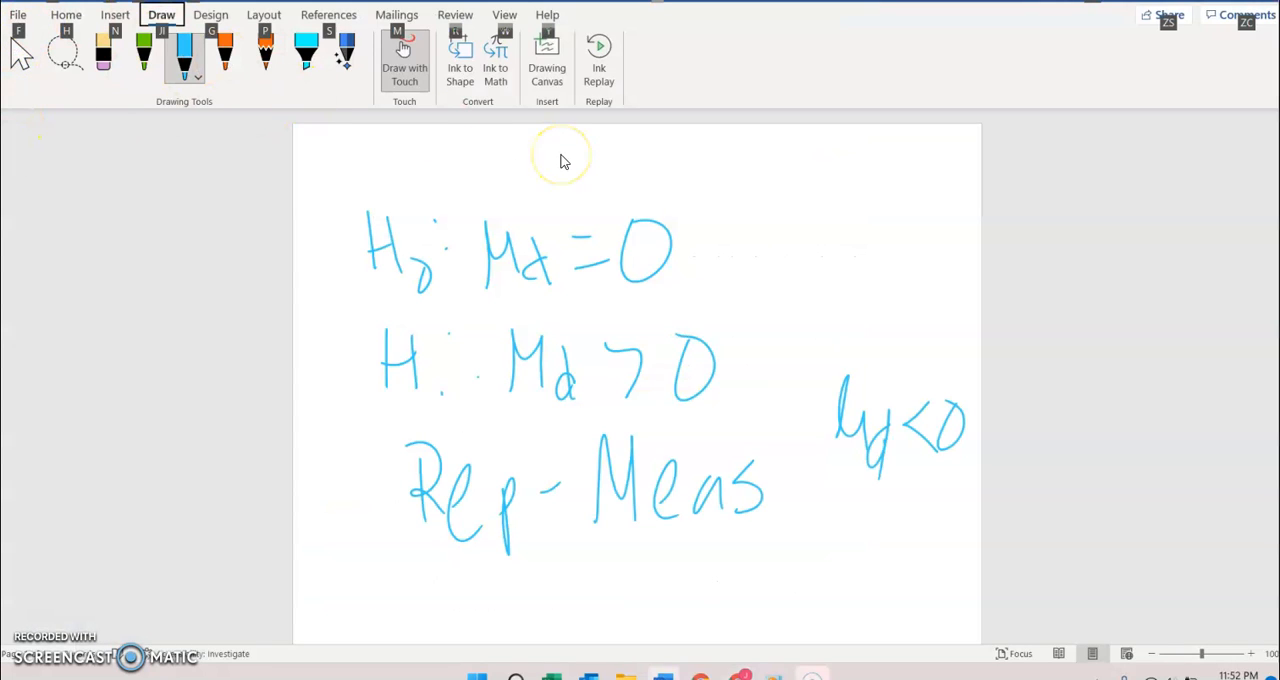
drag(417, 578, 735, 546)
mouse_move(372, 565)
mouse_down()
mouse_move(356, 520)
mouse_move(440, 437)
mouse_up()
drag(440, 388, 441, 428)
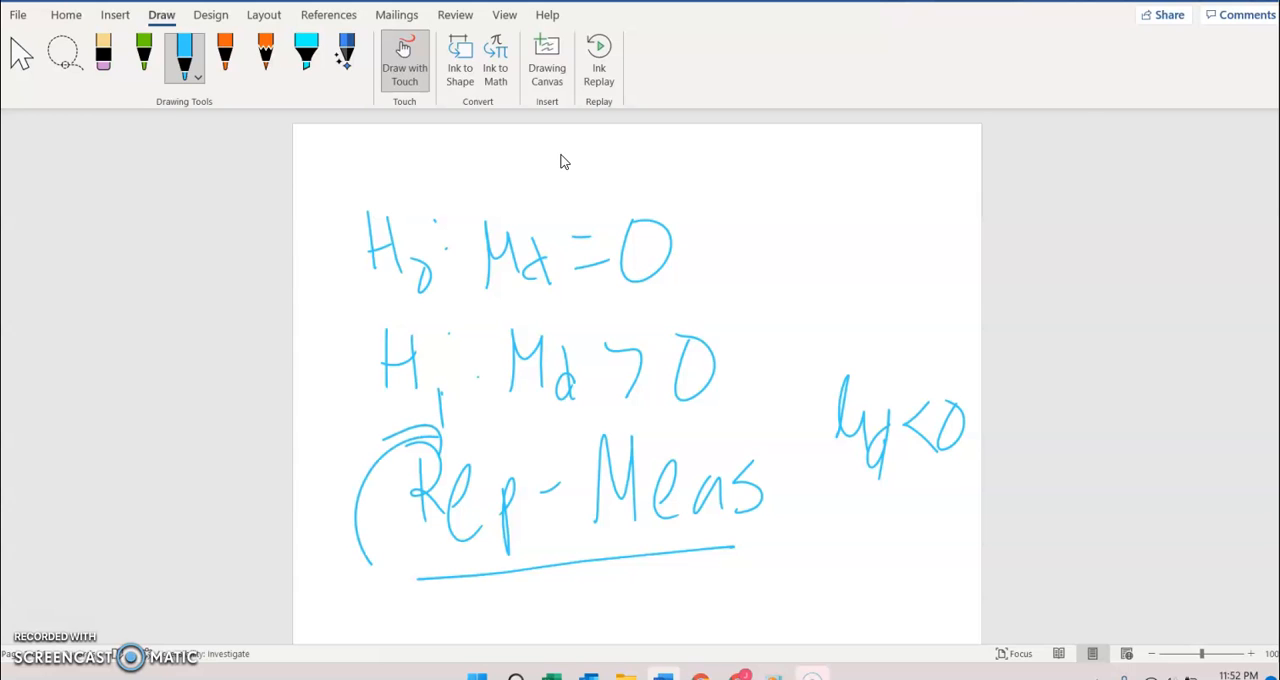
Step: Switch to the StatCrunch window holding the Reported and Measured height columns
key(alt+Tab)
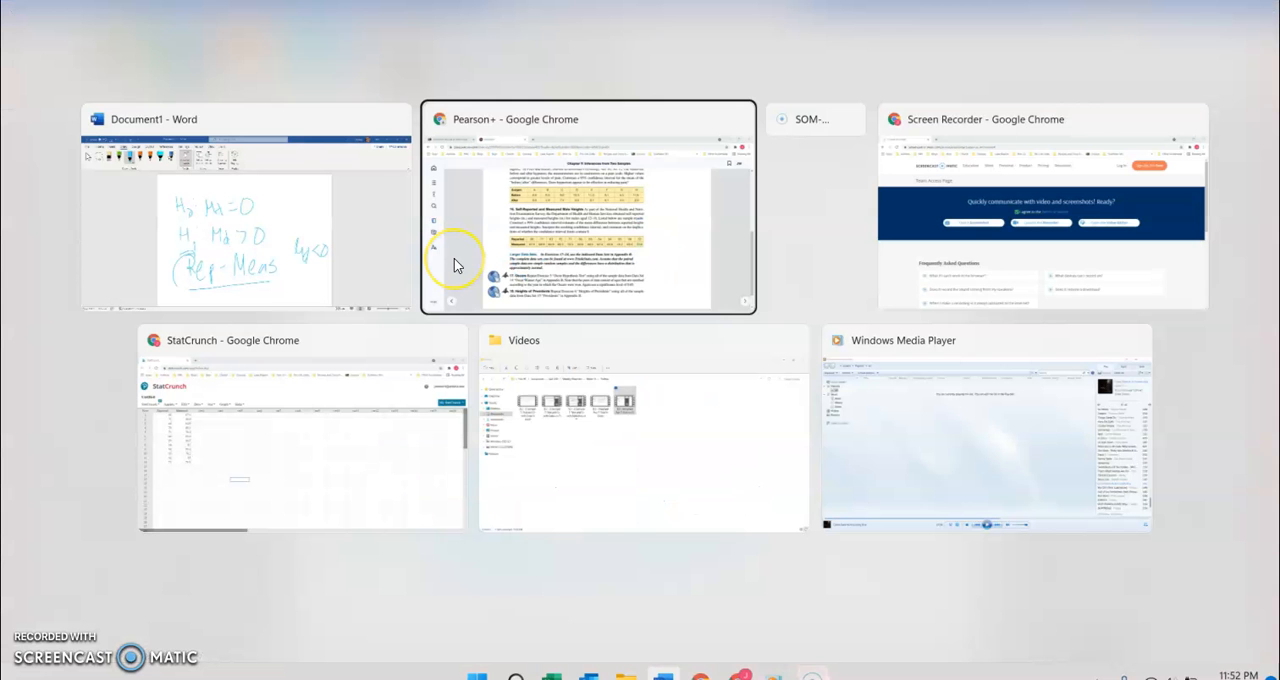
key(alt+Tab)
key(alt+Tab)
key(alt+Tab)
key(alt+Tab)
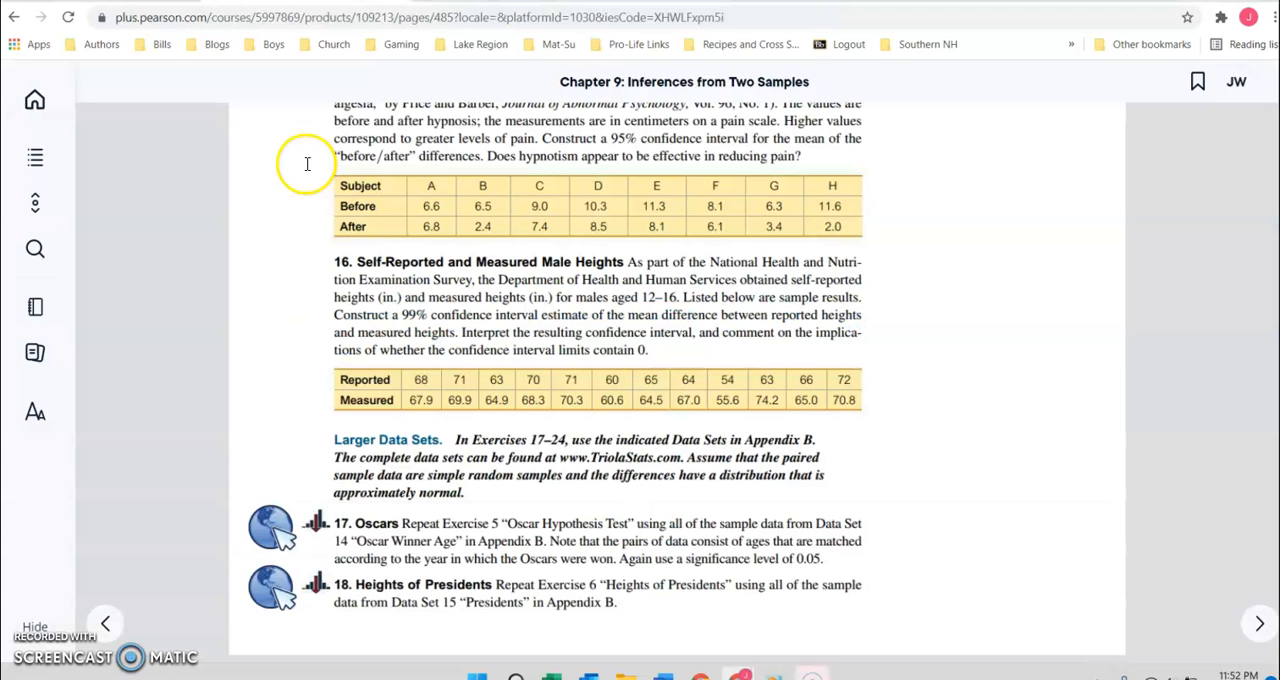
key(alt+Tab)
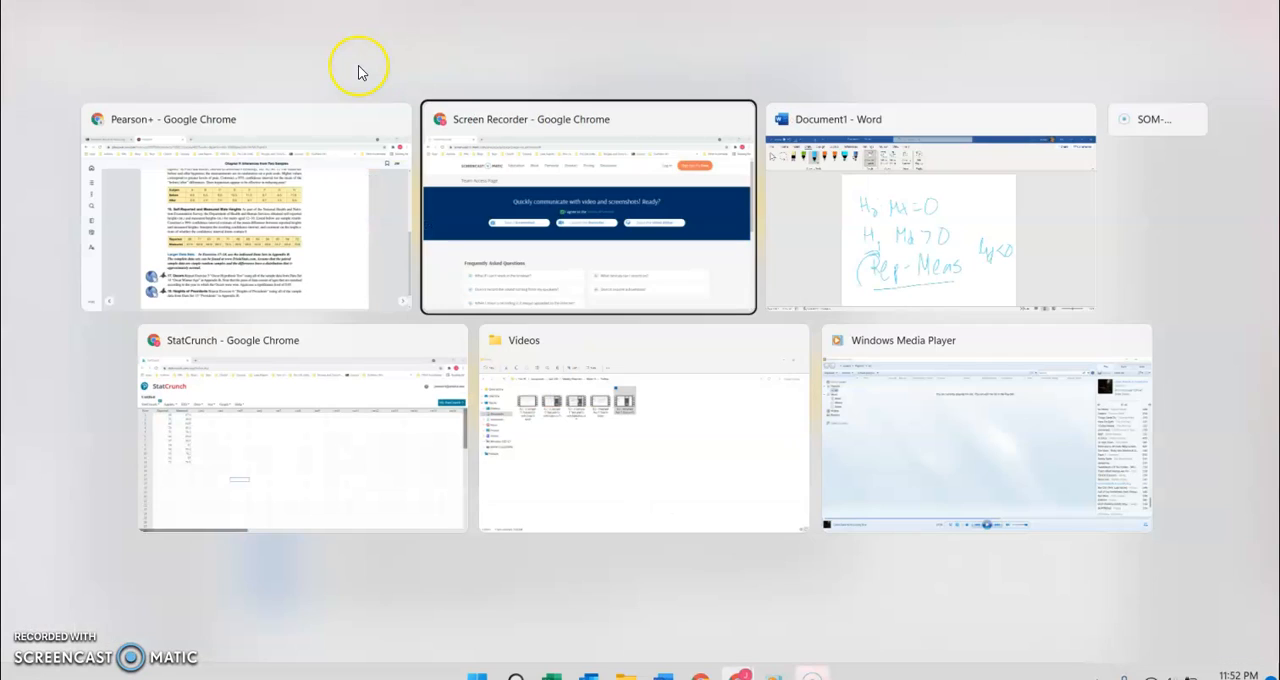
key(Tab)
key(Tab)
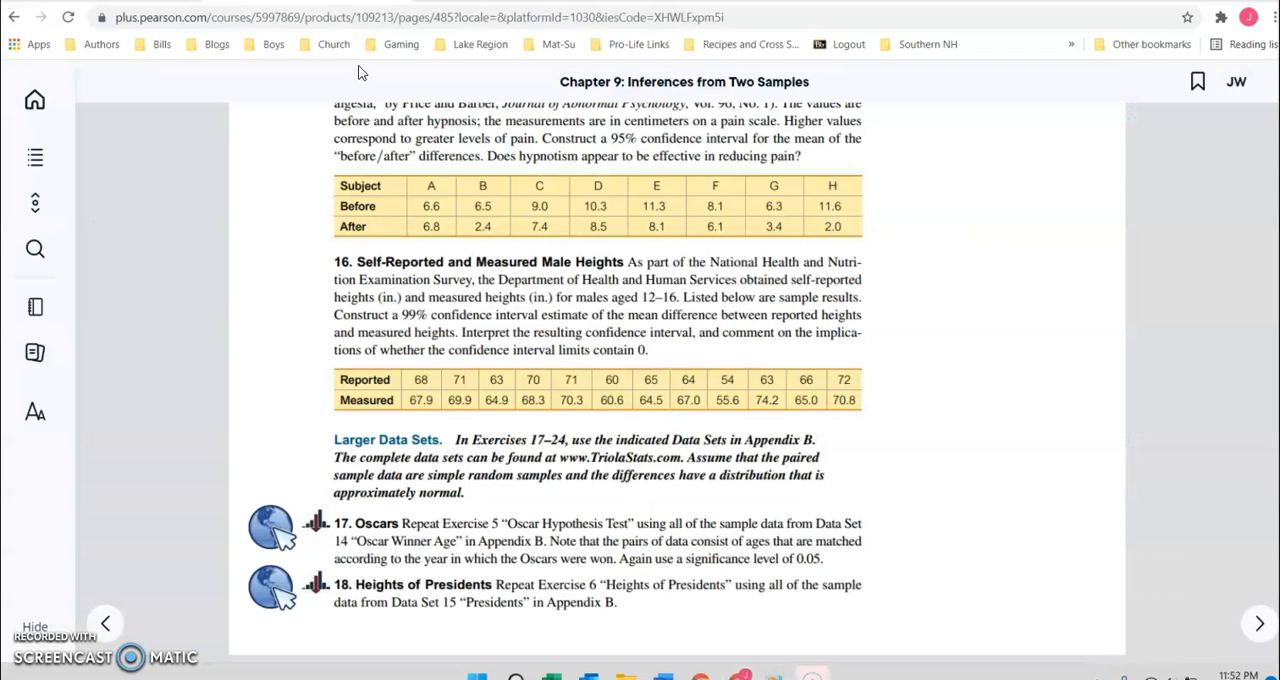
key(alt+Tab)
key(Tab)
key(Tab)
key(Tab)
key(Tab)
key(Tab)
key(Tab)
key(Tab)
key(Tab)
key(Tab)
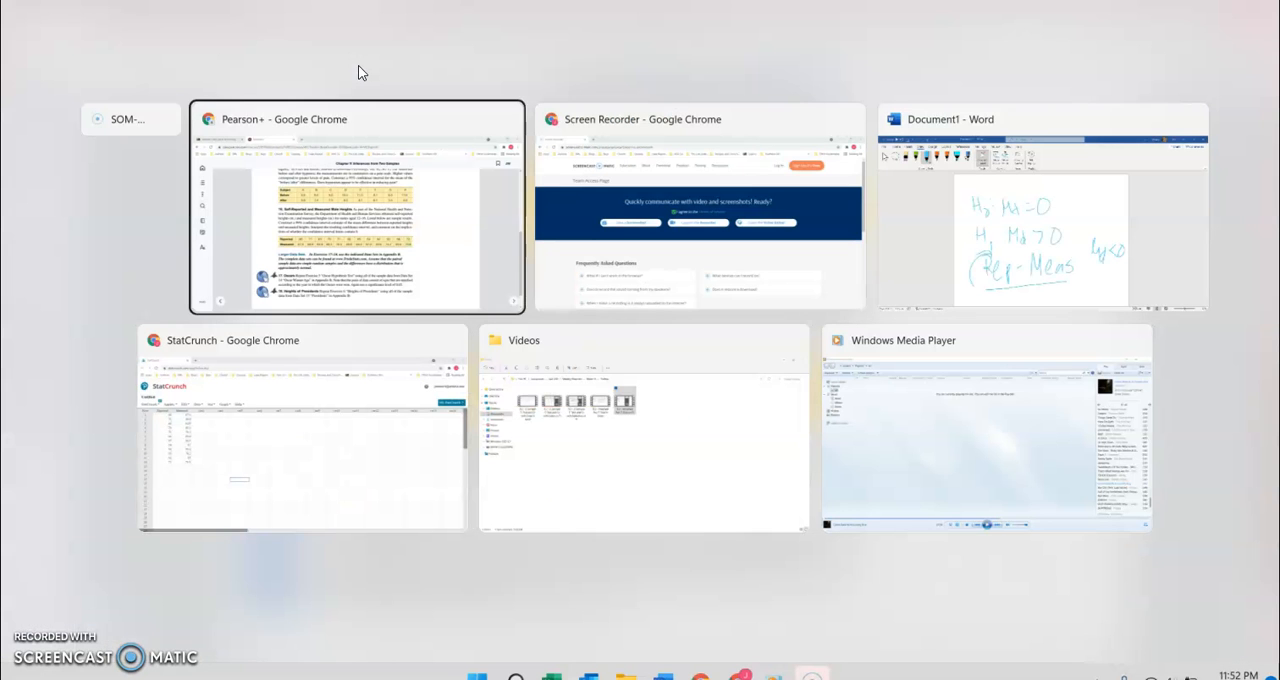
key(Tab)
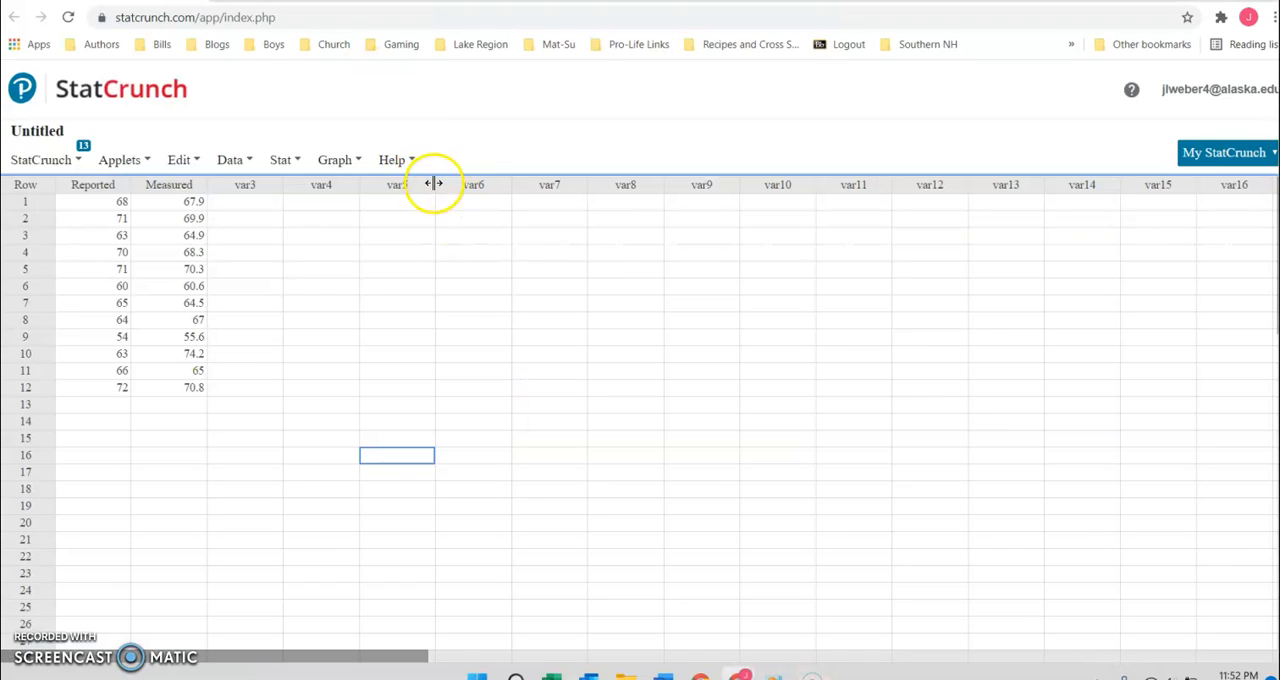
Step: Compare the StatCrunch columns with the Reported and Measured rows of textbook Exercise 16, then return to StatCrunch
key(alt+Tab)
click(277, 286)
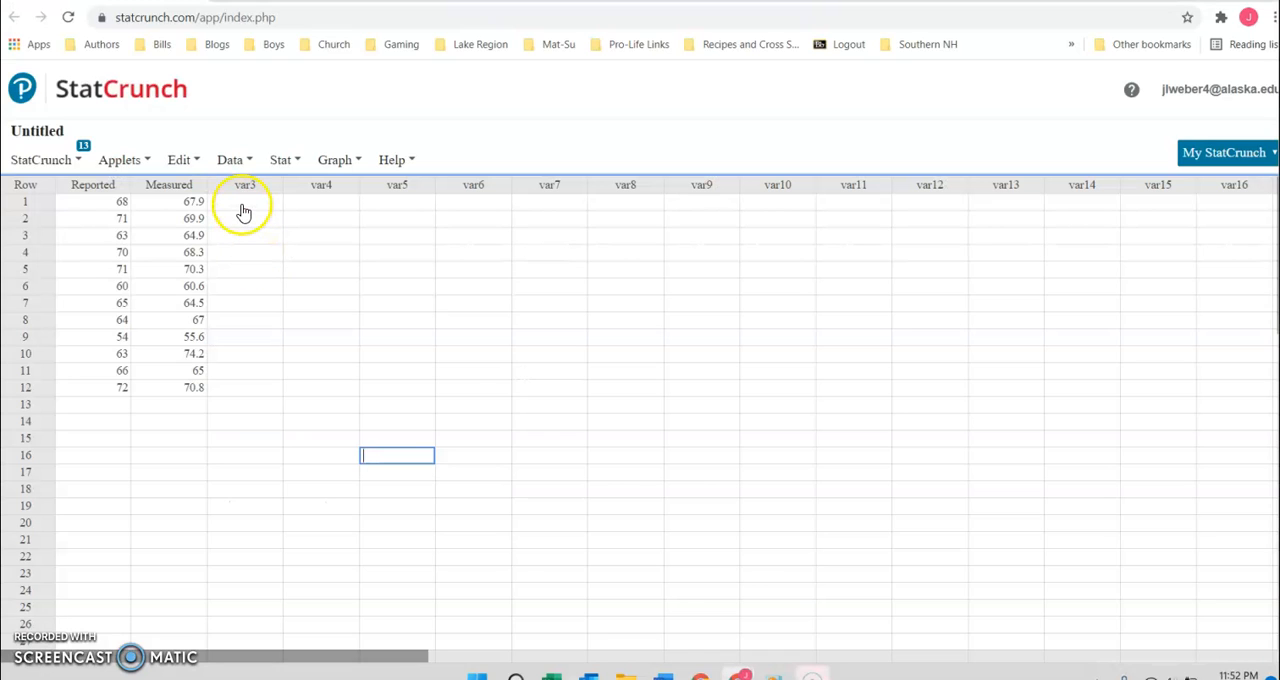
key(alt+Tab)
key(Tab)
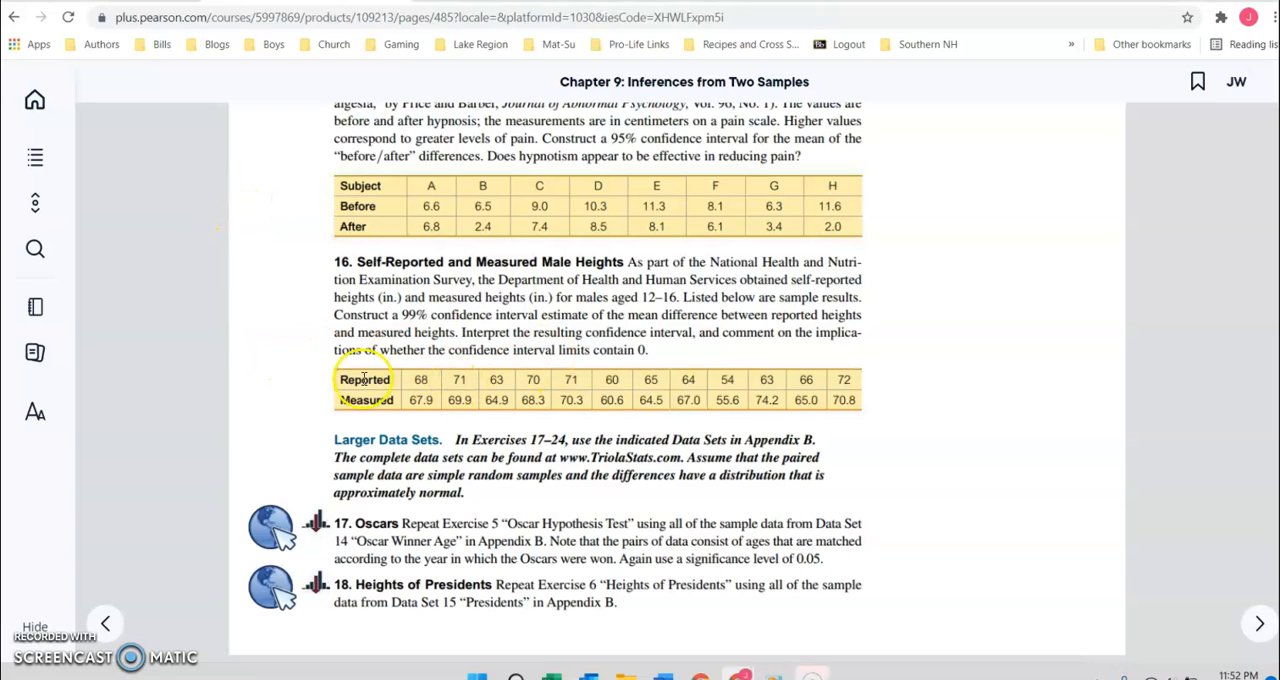
key(alt+Tab)
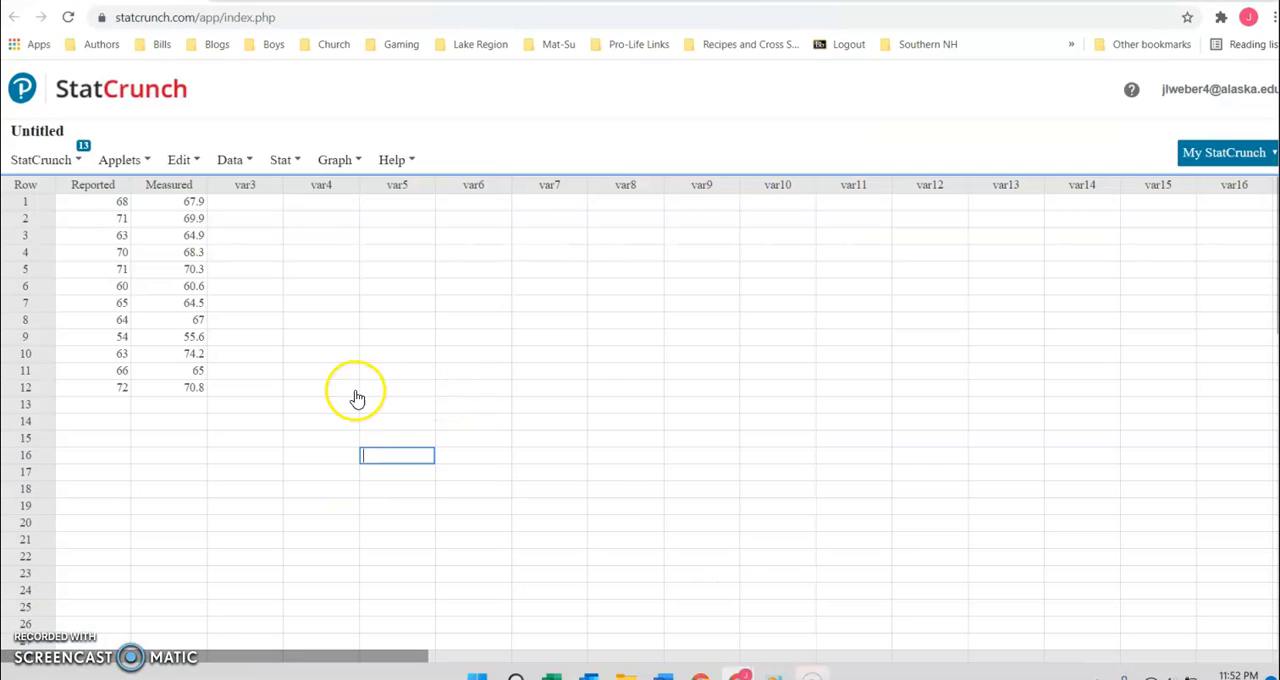
Step: Start a paired T test with Reported as Sample 1 and Measured as Sample 2
click(303, 165)
mouse_move(303, 268)
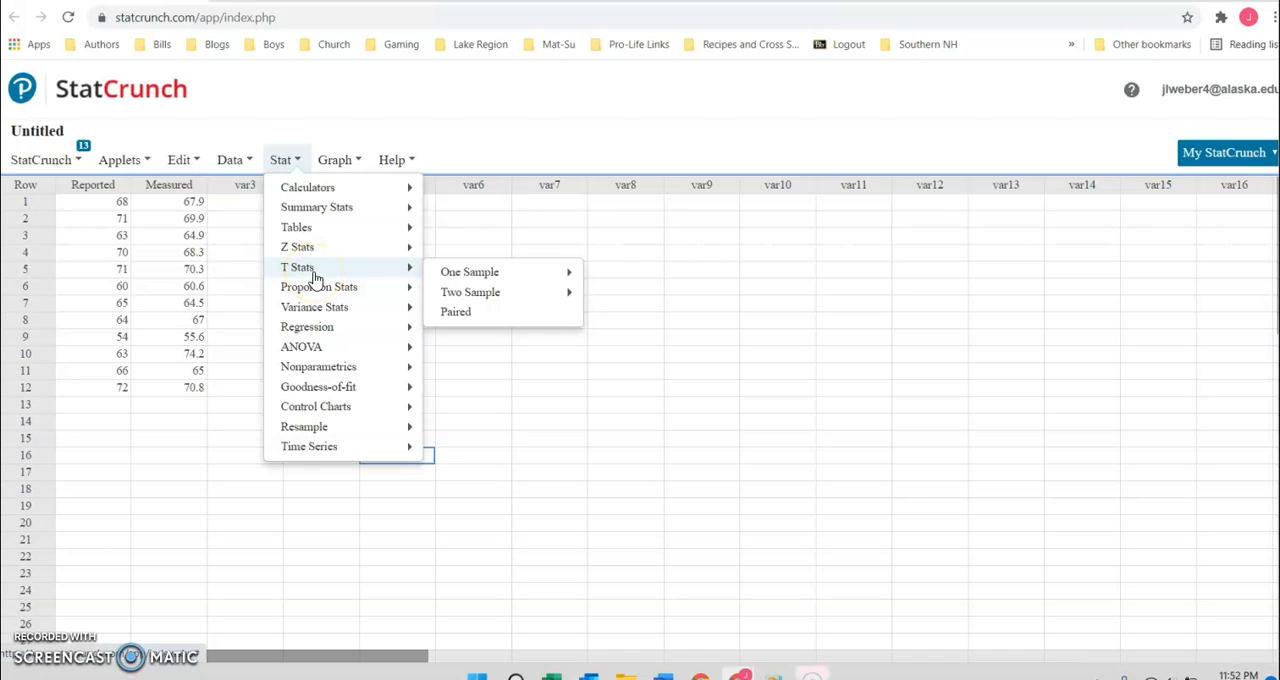
click(471, 316)
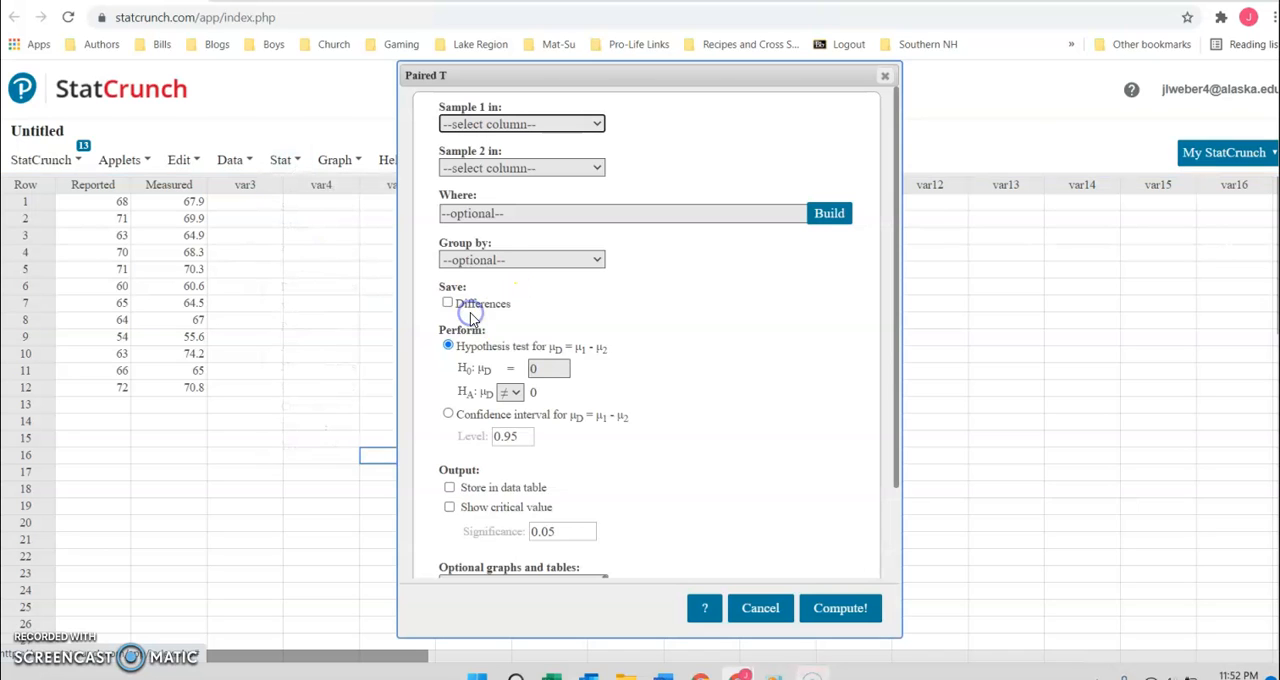
click(487, 124)
click(469, 173)
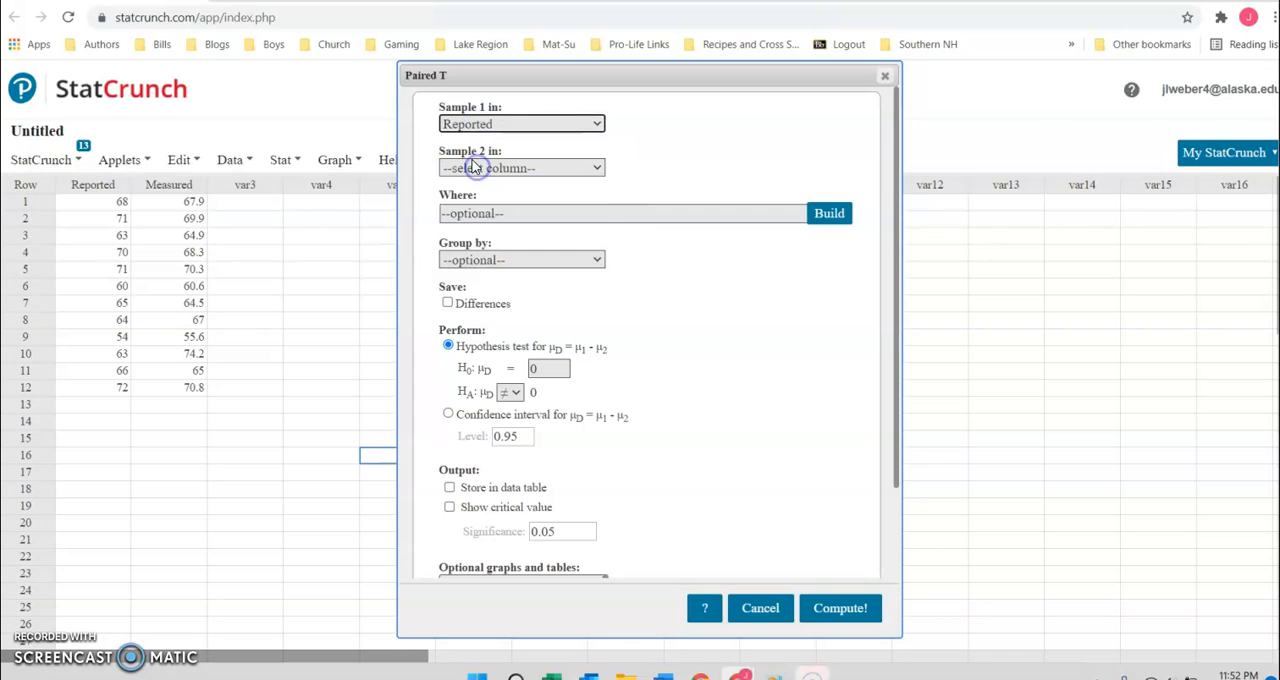
click(471, 166)
click(481, 244)
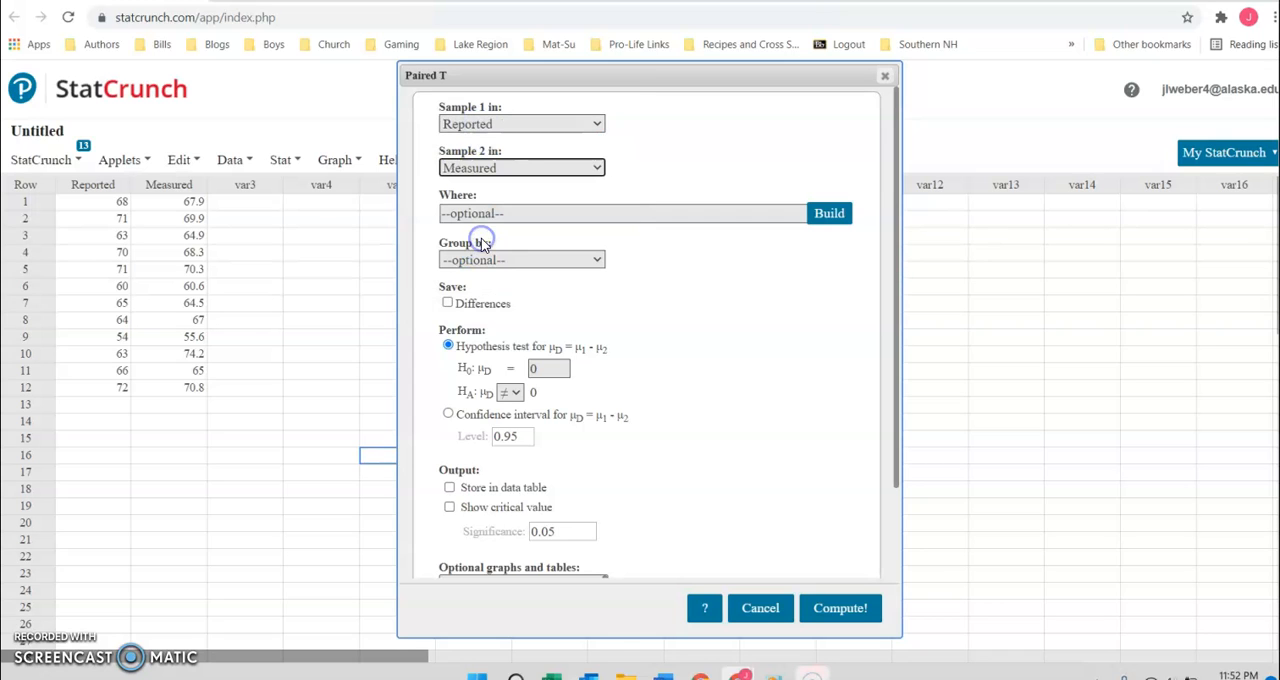
Step: Compute the paired hypothesis test with the alternative μD > 0 and examine its T-Stat and P-value
click(503, 396)
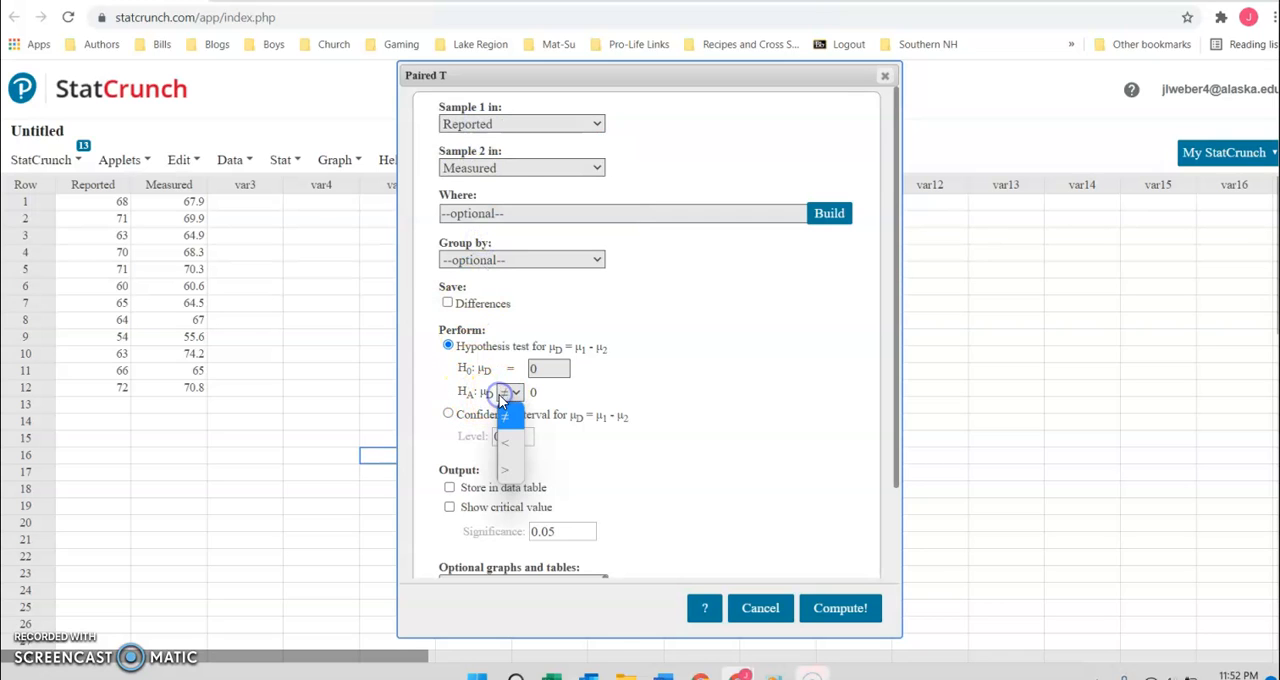
click(509, 469)
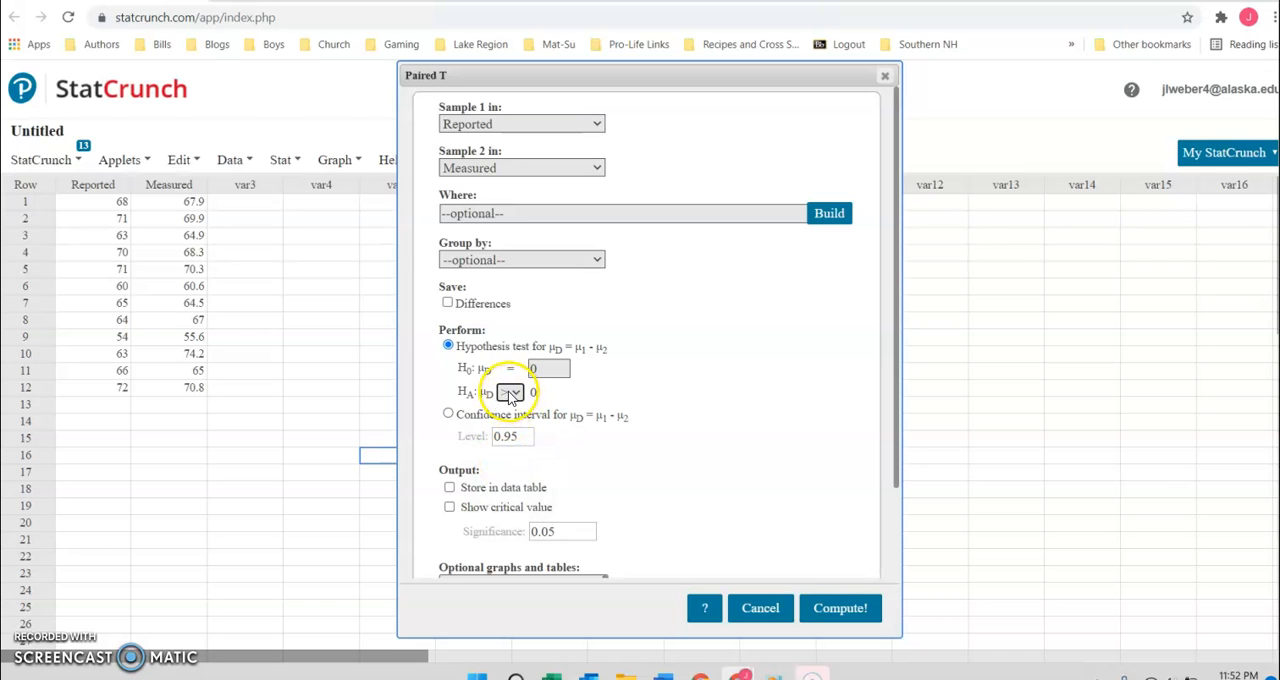
click(851, 608)
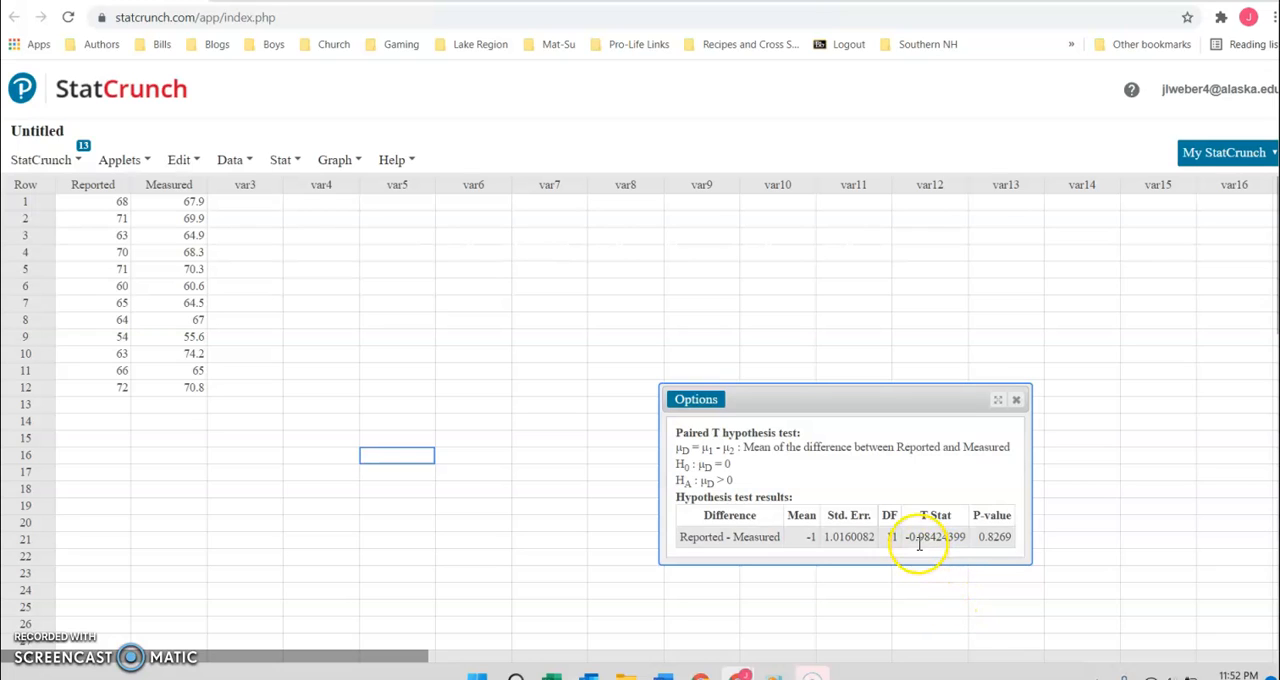
drag(908, 537, 948, 538)
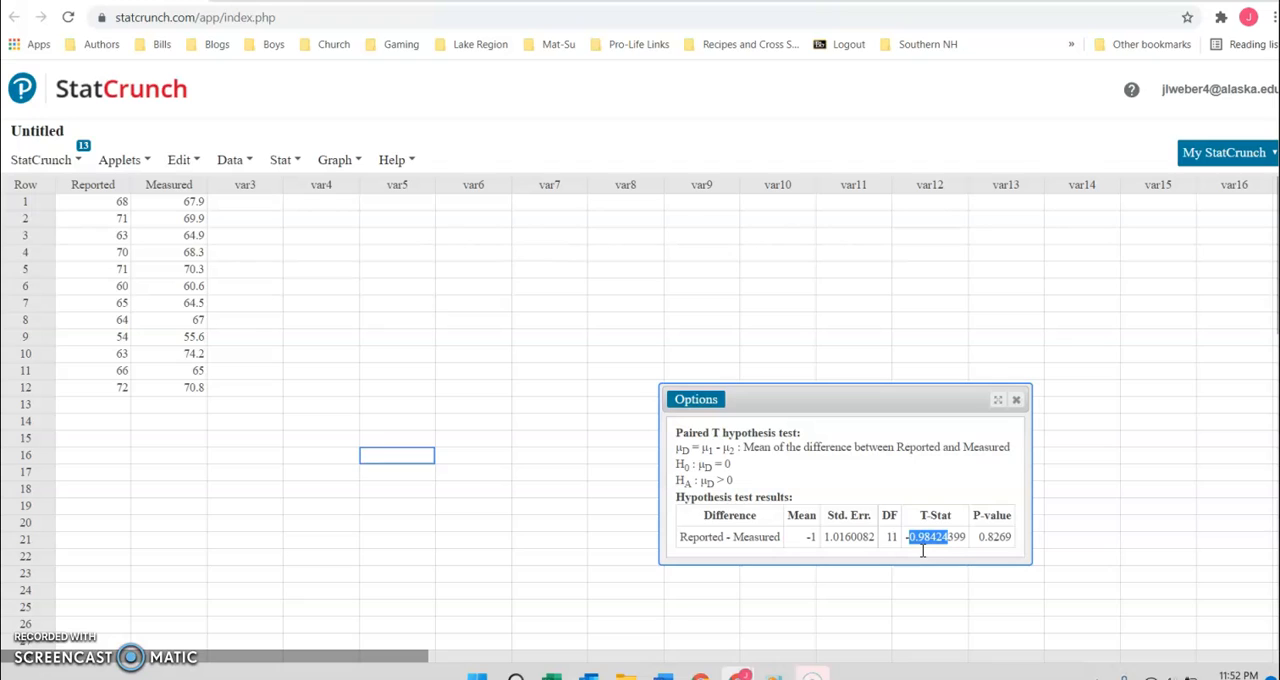
click(985, 545)
Step: Open the T Calculator and set the degrees of freedom to 11
click(284, 161)
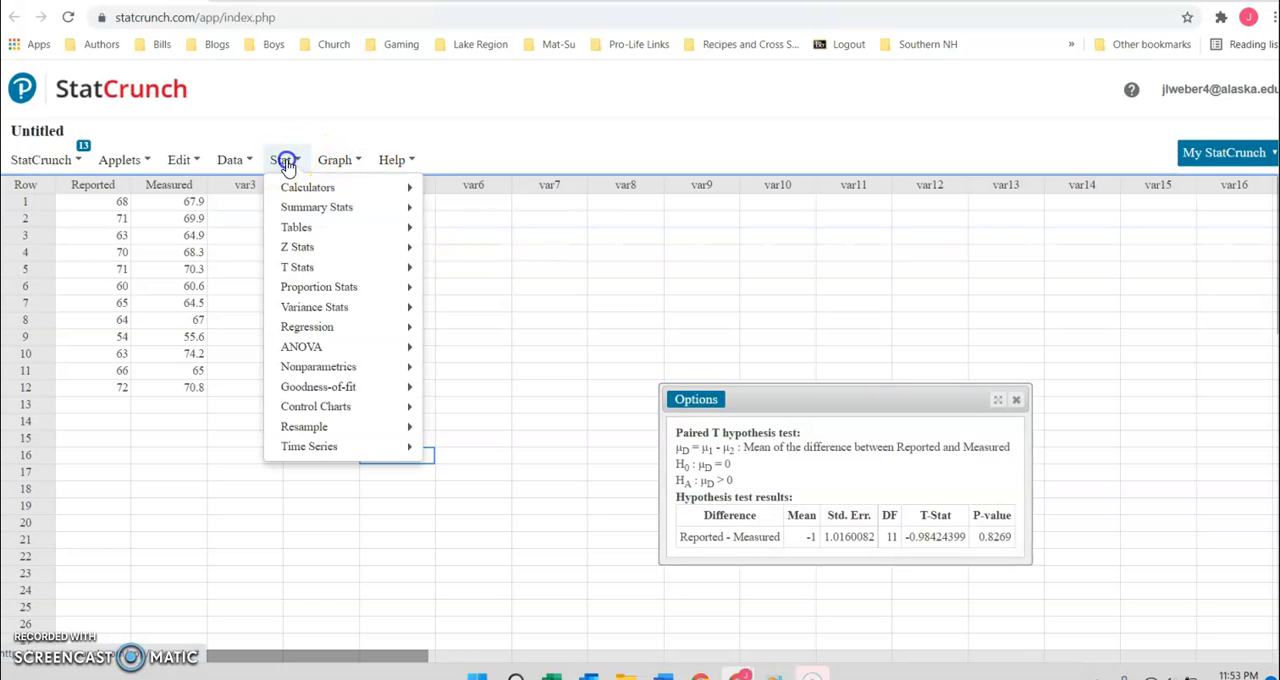
mouse_move(300, 187)
click(449, 456)
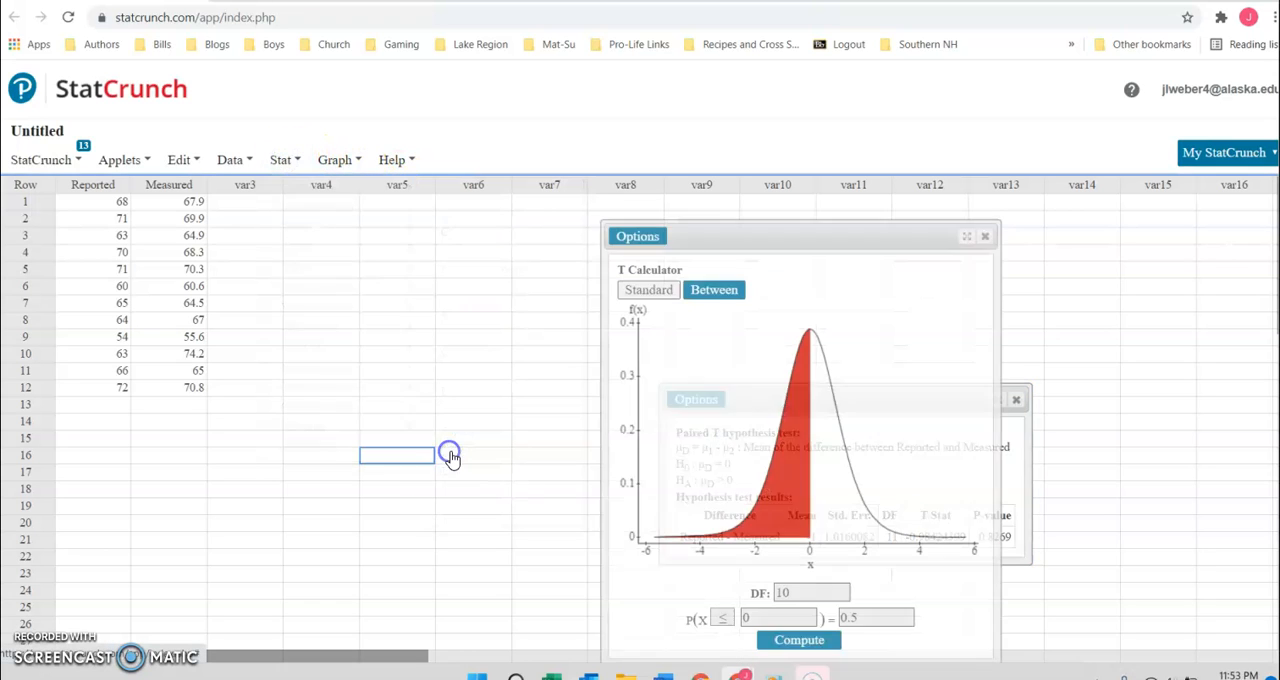
click(805, 593)
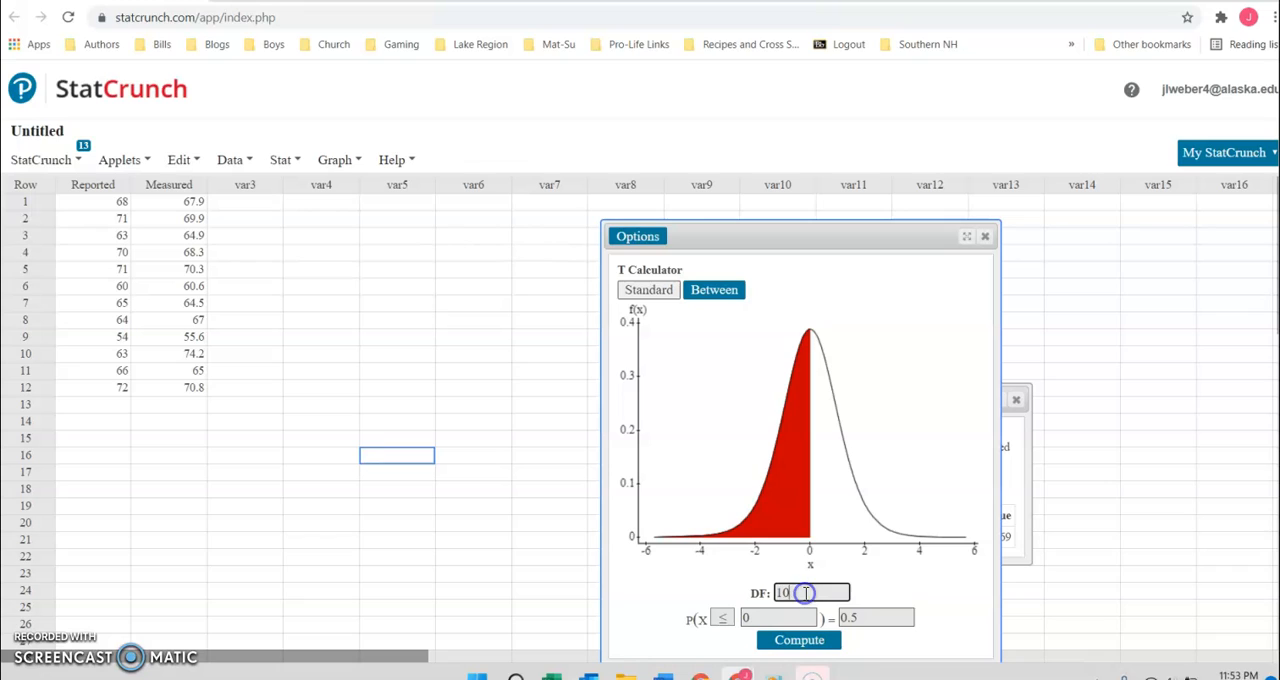
key(BackSpace)
key(BackSpace)
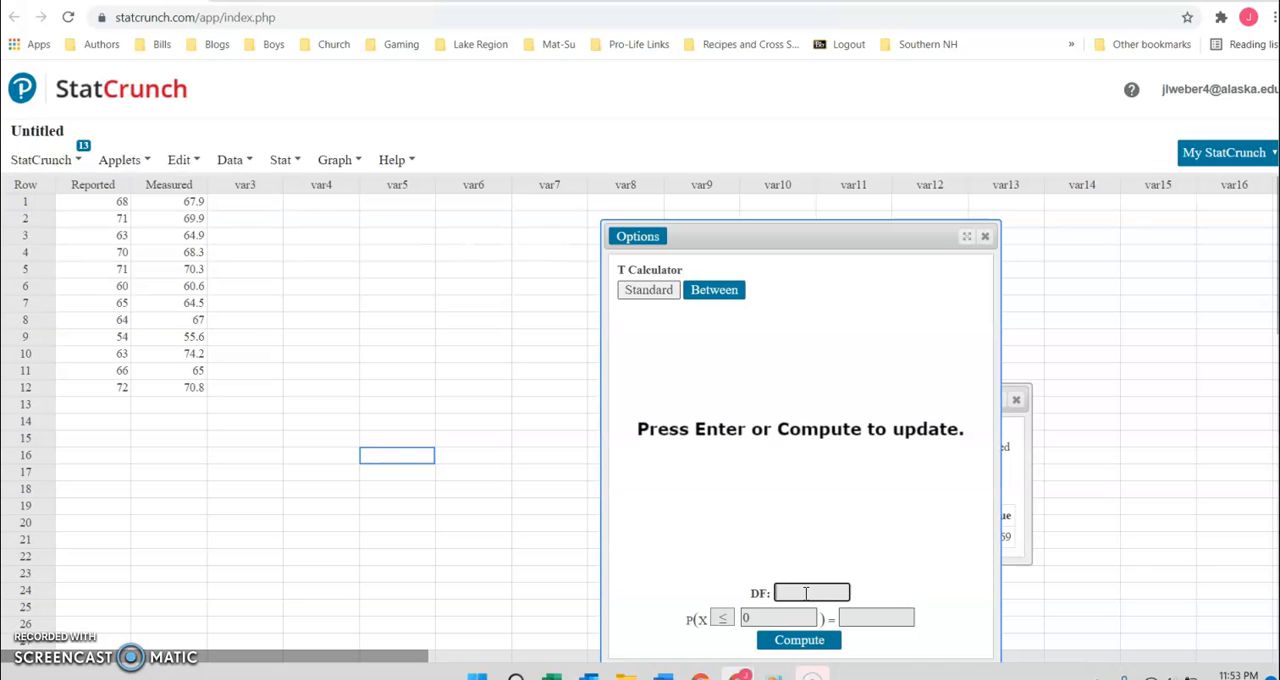
text(11)
Step: Set the P(X ≤) probability to 0.01 and compute the corresponding critical t value
click(855, 618)
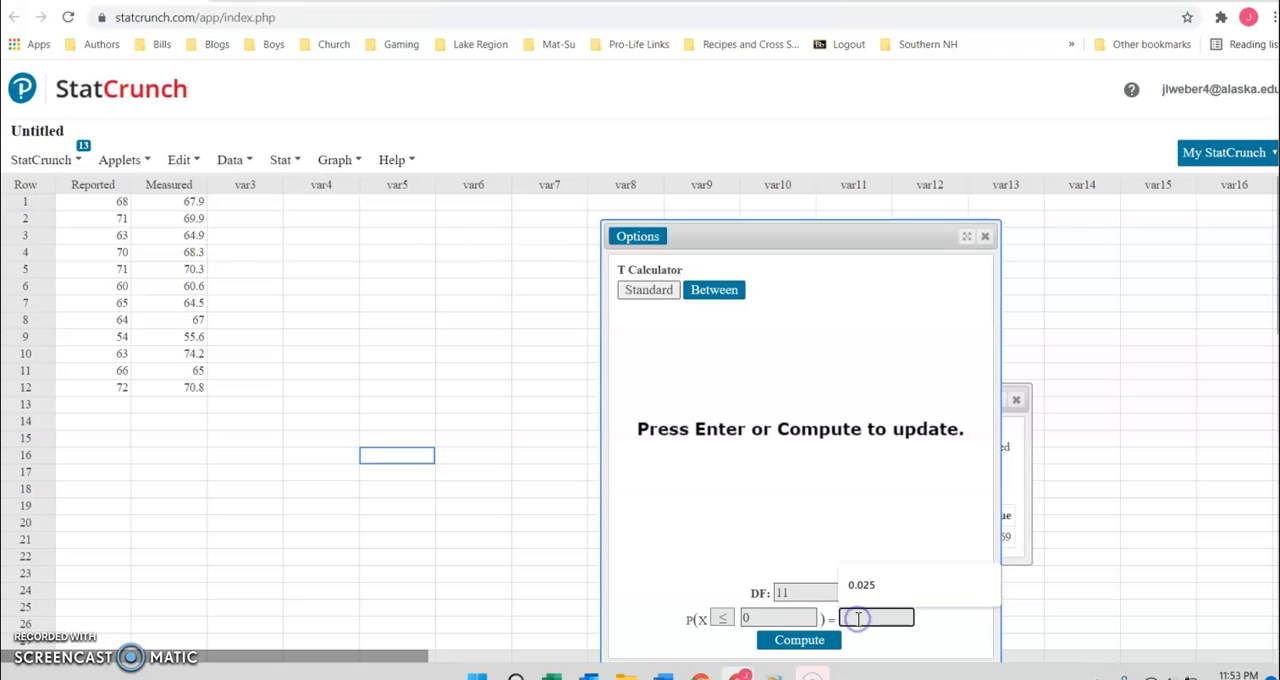
text(0.01)
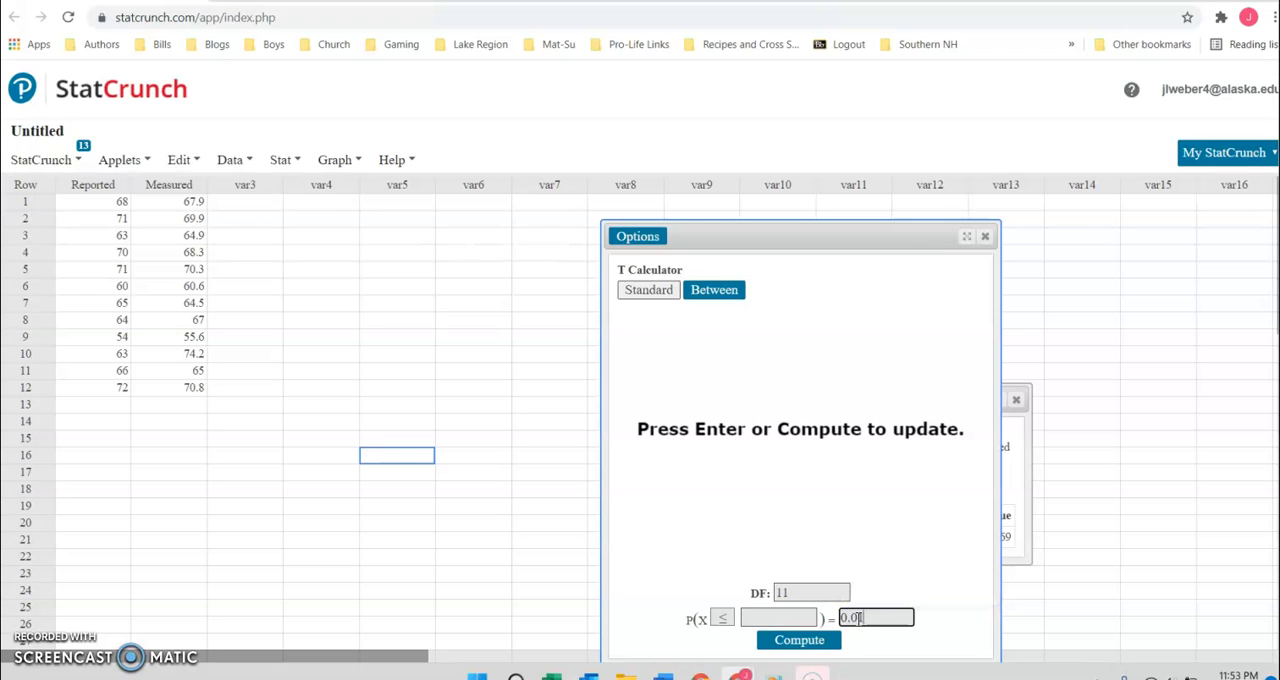
click(792, 642)
click(790, 618)
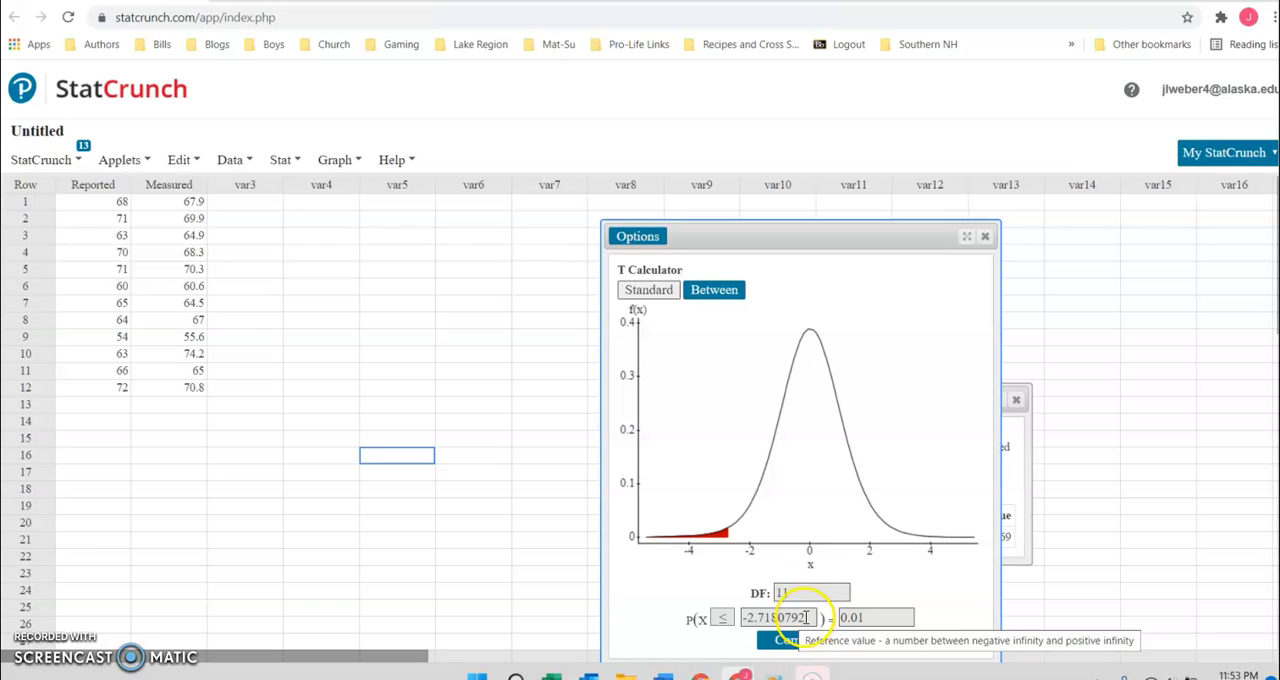
Step: Close the T Calculator and the hypothesis test results, and set up a paired T analysis with Reported as Sample 1 and Measured as Sample 2
click(984, 236)
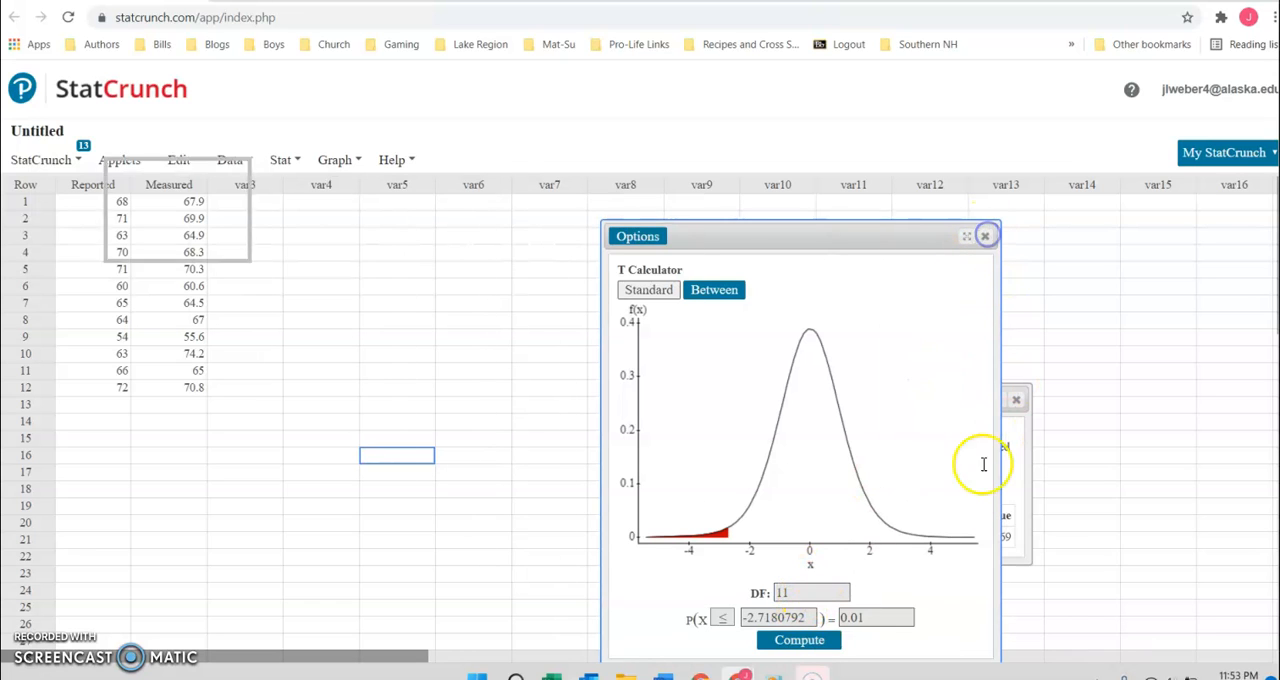
click(1016, 401)
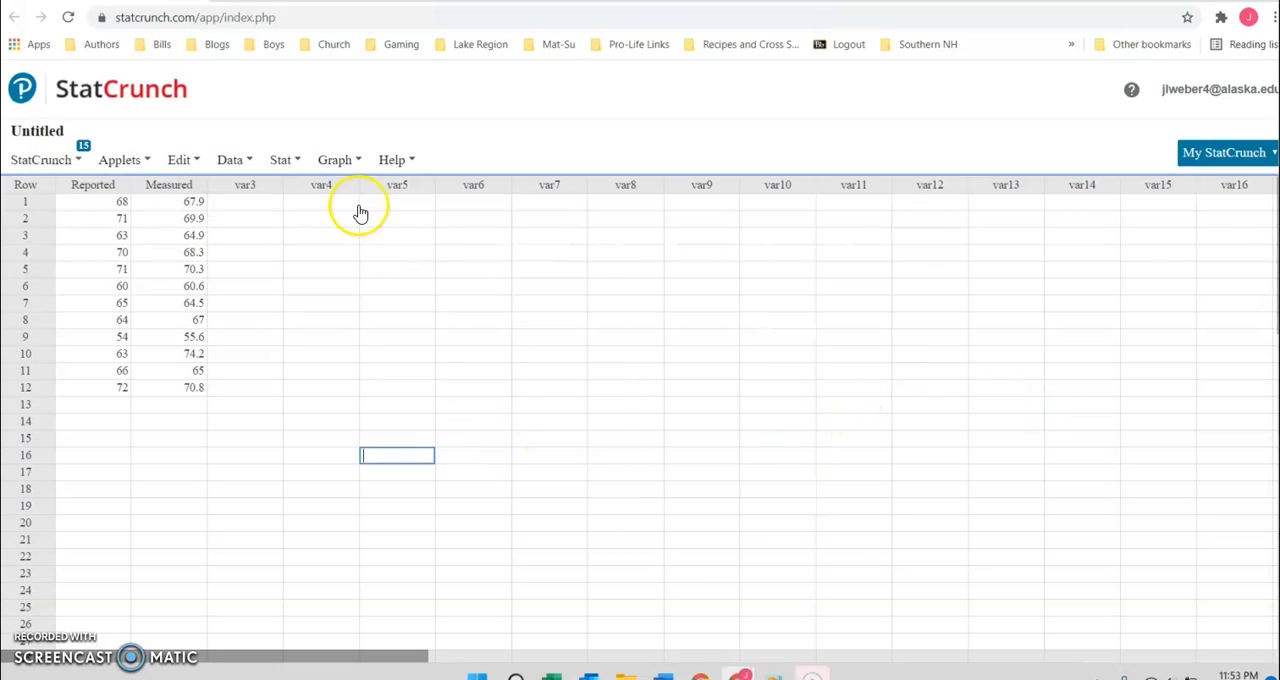
click(286, 162)
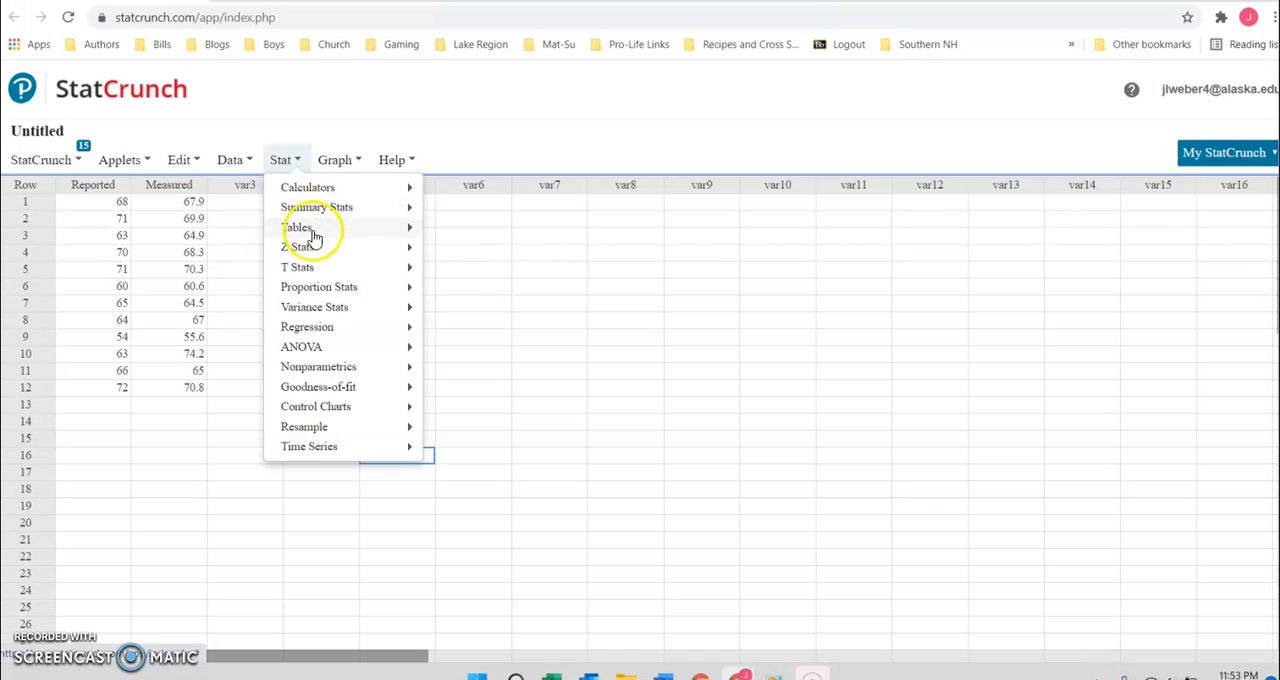
mouse_move(309, 269)
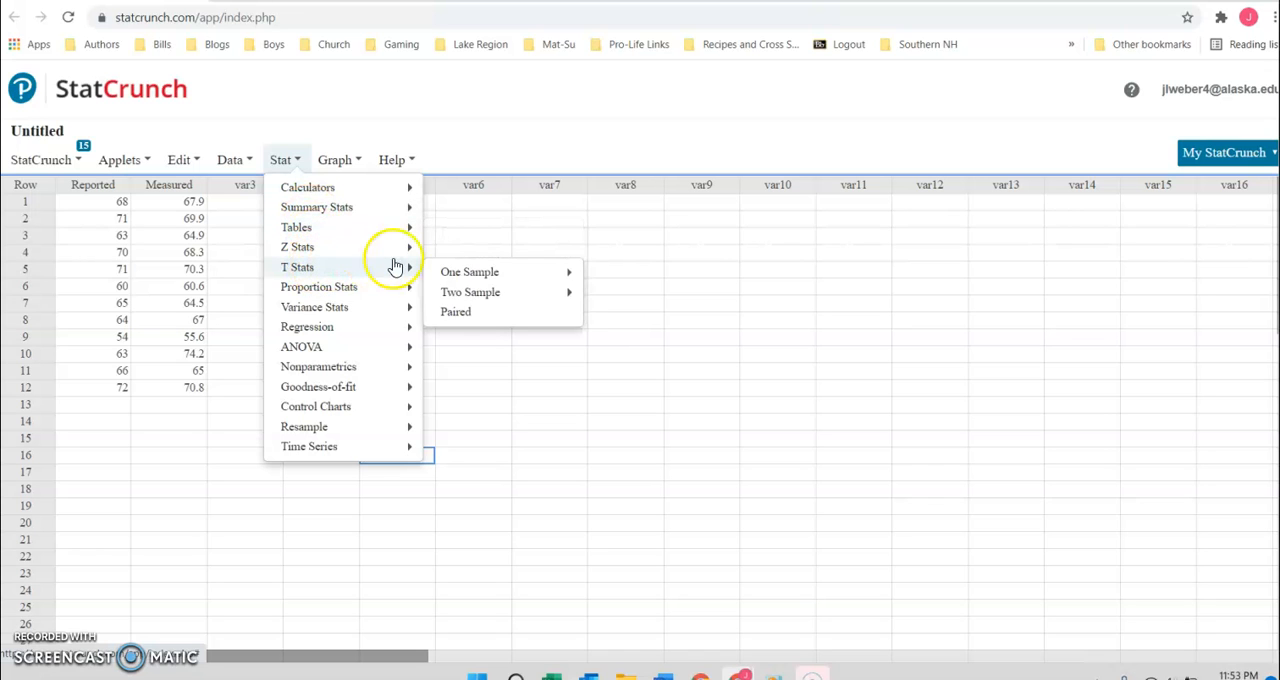
click(468, 312)
click(509, 125)
click(495, 171)
click(500, 167)
click(488, 246)
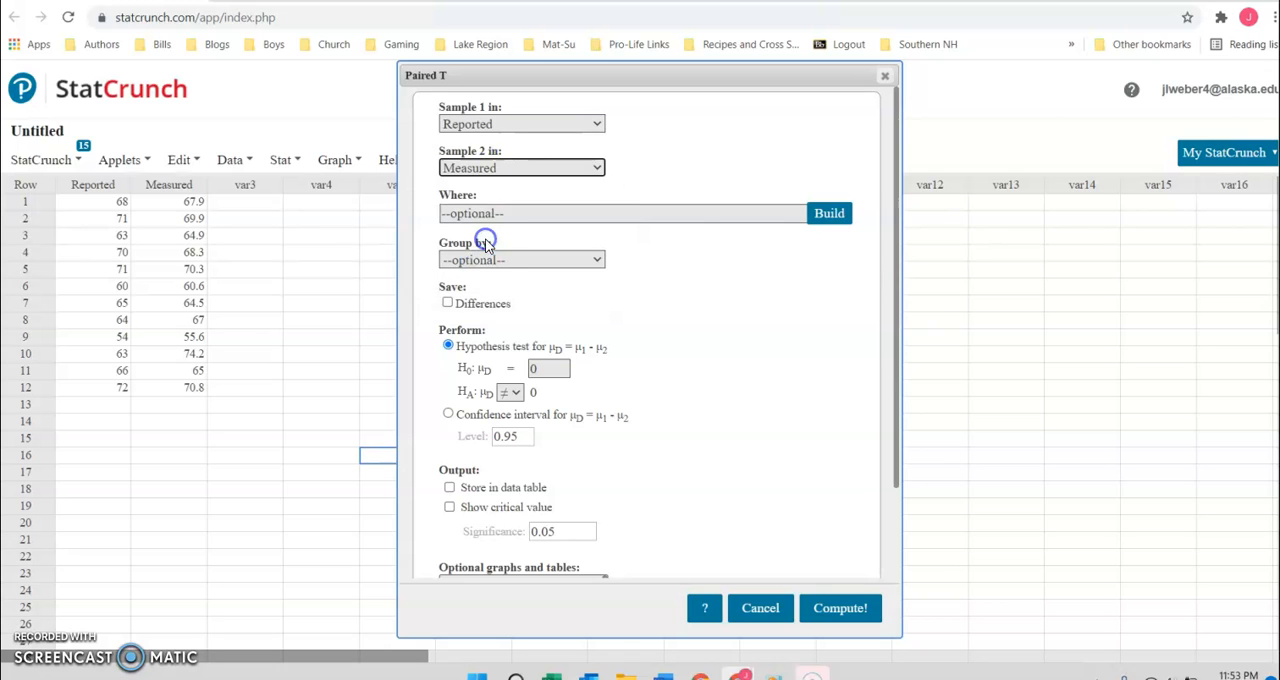
Step: Compute a confidence interval for the mean paired difference at the 0.99 level
click(448, 413)
click(516, 436)
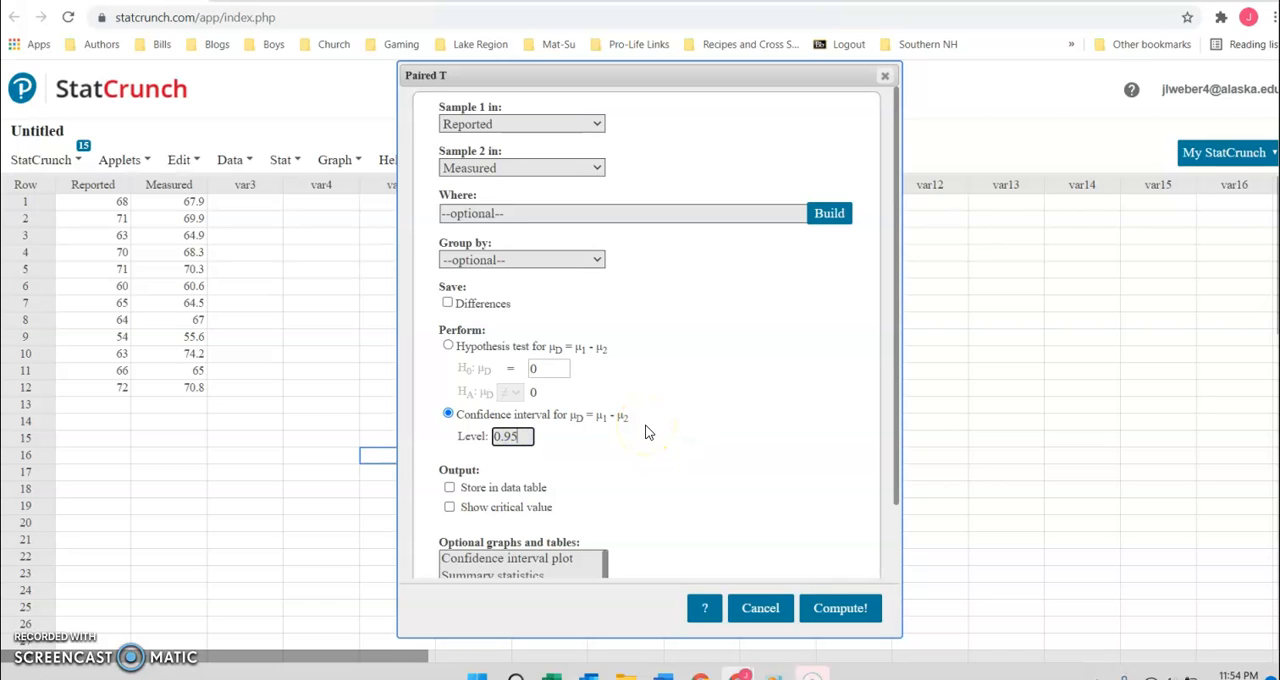
key(BackSpace)
text(9)
click(836, 608)
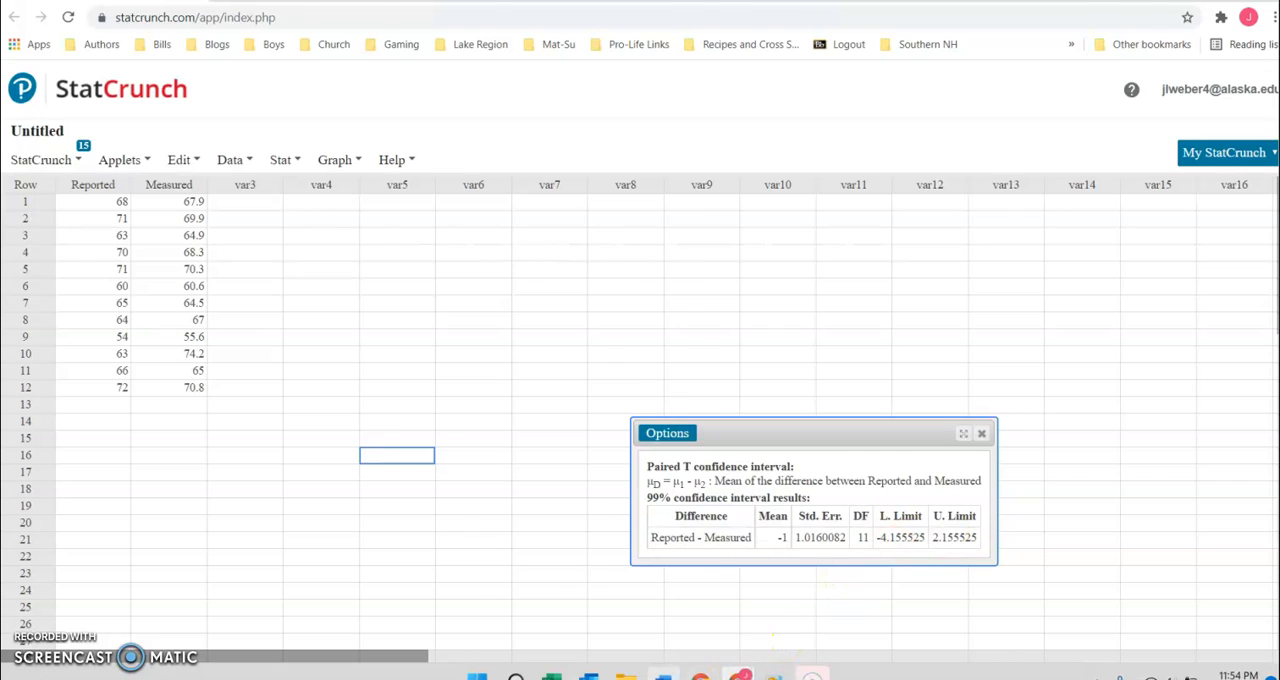
Step: Switch to Word and sketch a bell curve below the Rep - Meas note, with 0.005 beside each tail and a double-headed arrow
click(663, 676)
scroll(692, 476, down, 5)
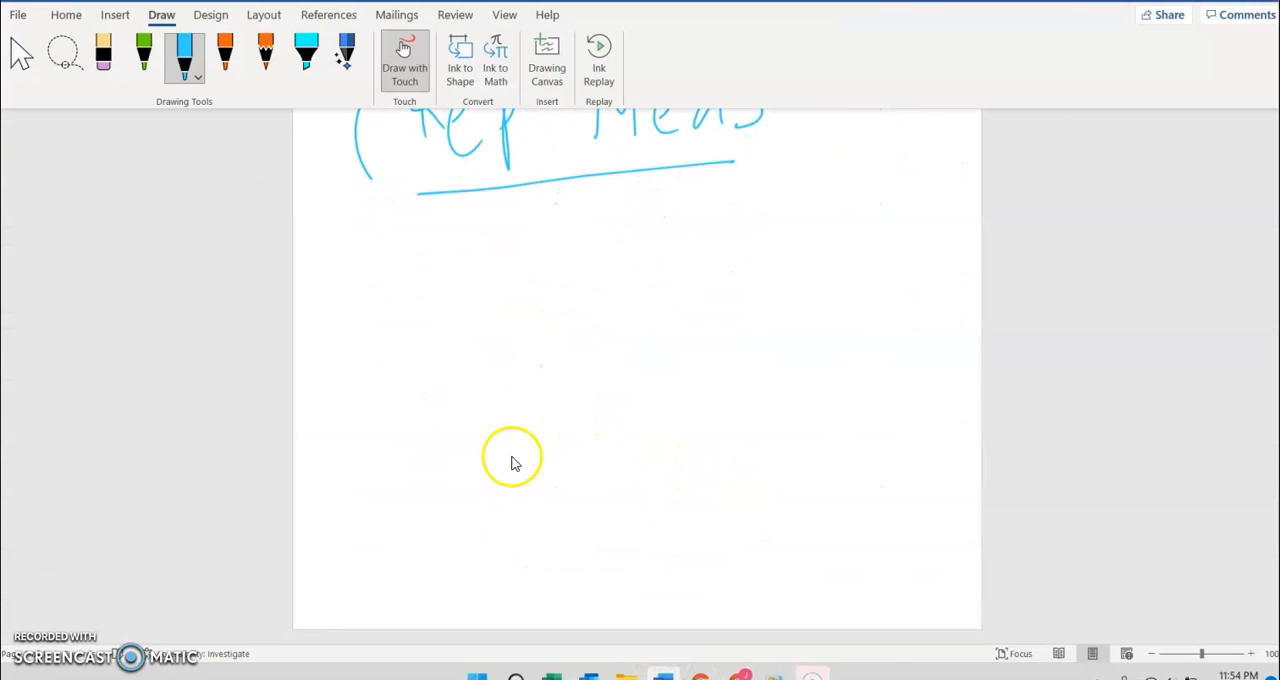
mouse_move(502, 473)
mouse_down()
mouse_move(671, 257)
mouse_move(848, 460)
mouse_up()
drag(810, 395, 797, 502)
mouse_move(858, 414)
mouse_down()
mouse_move(857, 432)
mouse_move(856, 416)
mouse_move(931, 414)
mouse_move(950, 370)
mouse_up()
mouse_move(398, 433)
mouse_down()
mouse_move(402, 456)
mouse_move(451, 457)
mouse_move(463, 417)
mouse_move(510, 427)
mouse_move(546, 378)
mouse_up()
mouse_move(353, 233)
mouse_down()
mouse_move(361, 224)
mouse_move(385, 246)
mouse_move(358, 412)
mouse_move(371, 381)
mouse_up()
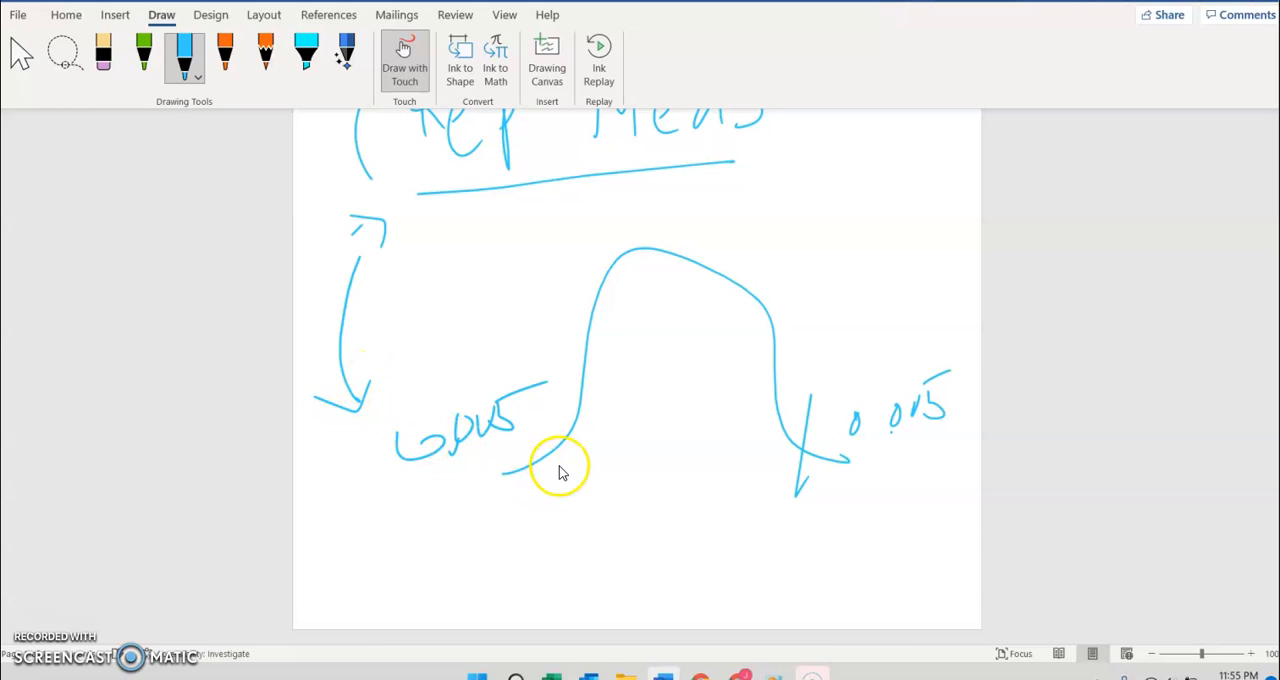
Step: Write 98% beside the bell curve and review the handwritten hypotheses above it
mouse_move(818, 284)
mouse_down()
mouse_move(850, 272)
mouse_move(838, 304)
mouse_move(886, 297)
mouse_move(931, 266)
mouse_move(933, 312)
mouse_up()
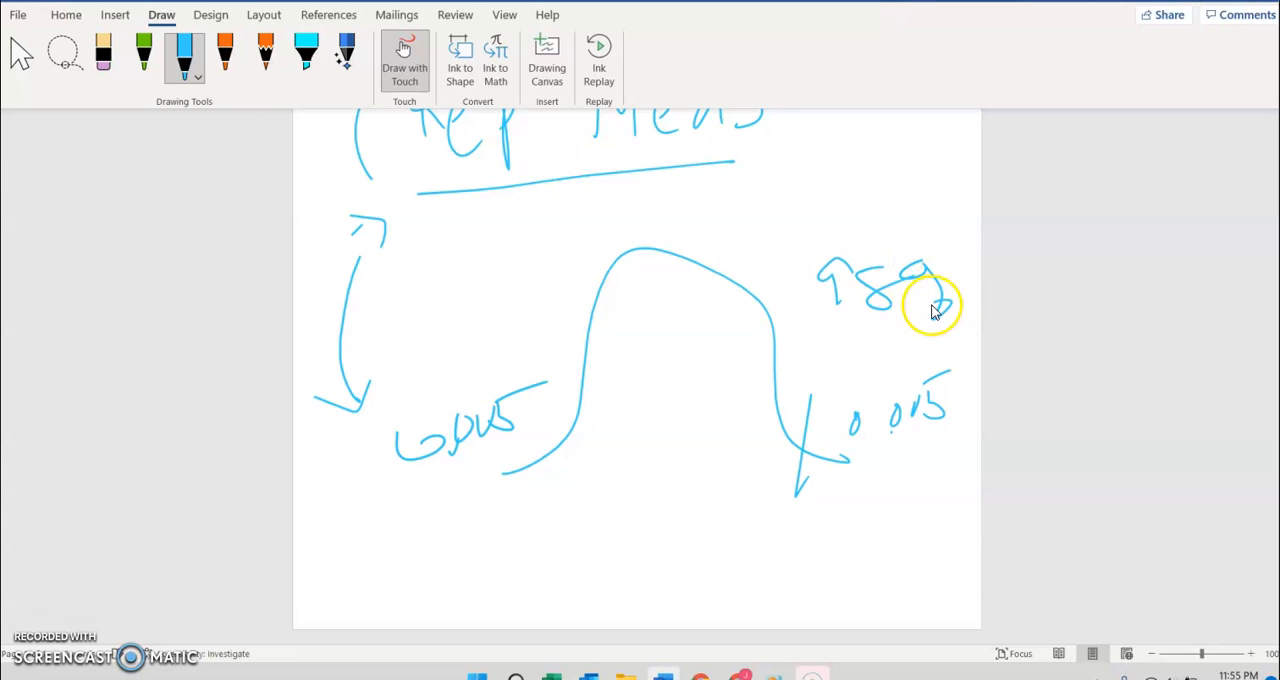
key(alt+Tab)
Step: Return to StatCrunch, close the 99% interval results, and reopen the paired T setup with Reported and Measured as Samples 1 and 2
key(alt+Tab)
scroll(706, 278, up, 3)
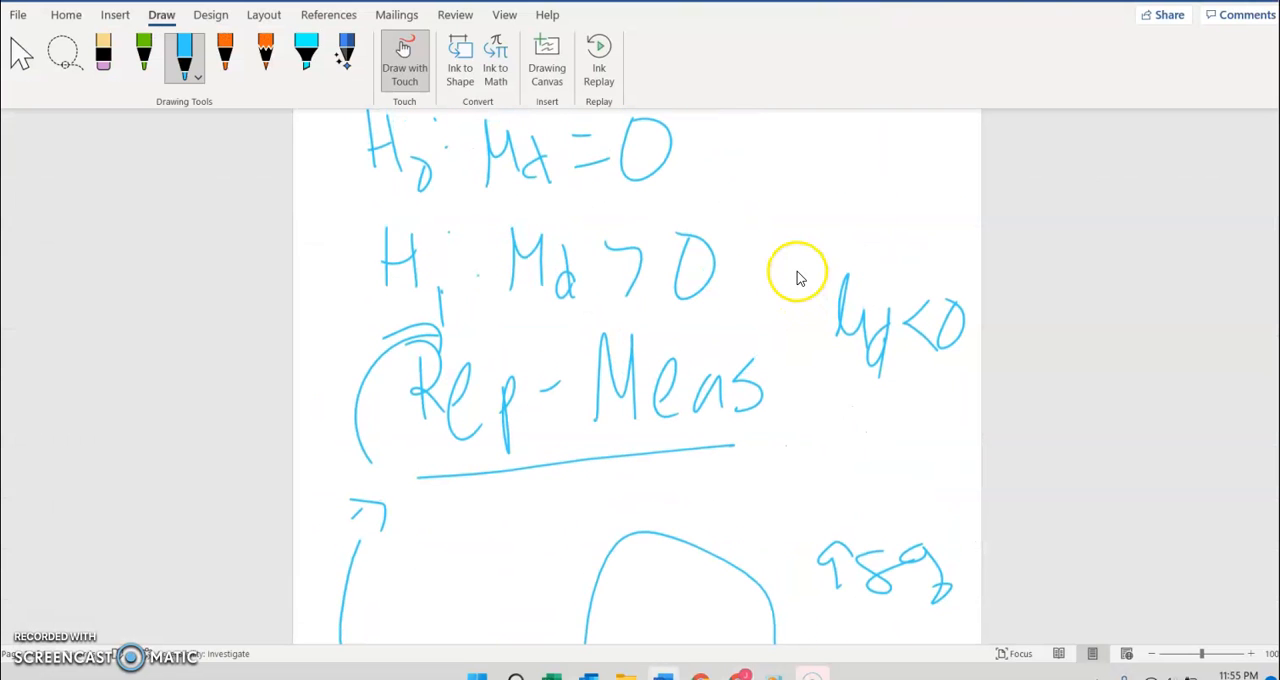
key(alt+Tab)
click(983, 436)
click(282, 160)
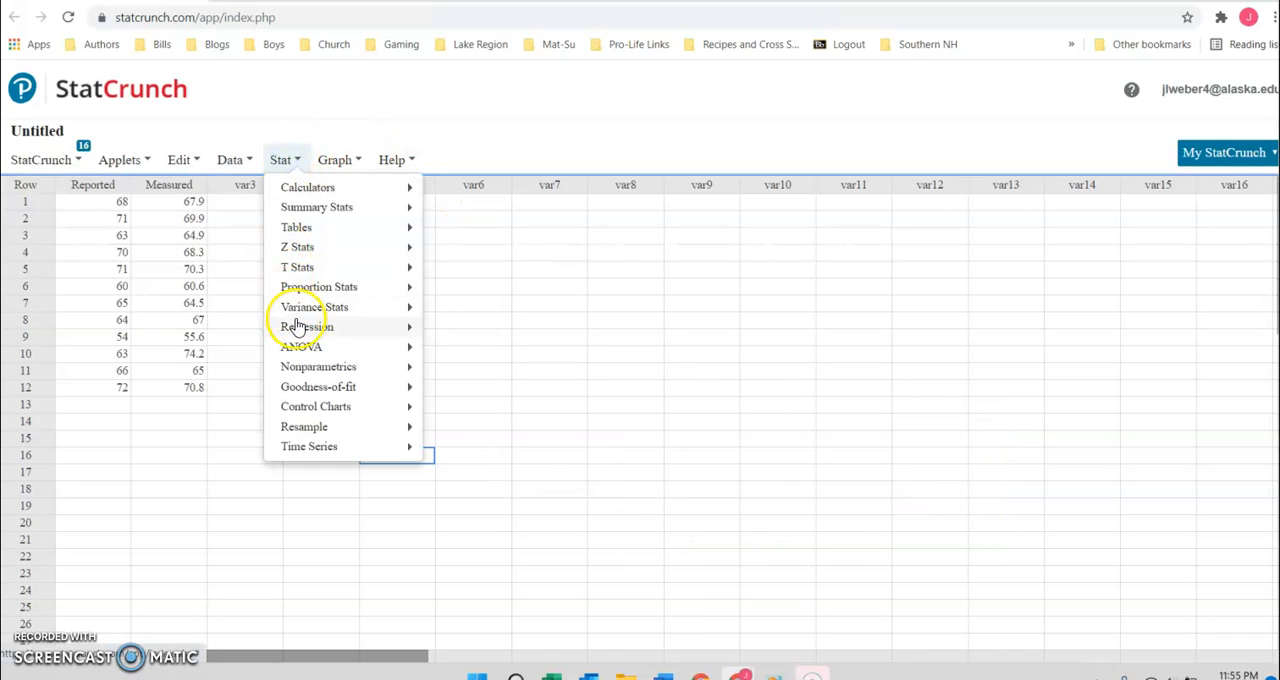
mouse_move(298, 328)
mouse_move(323, 265)
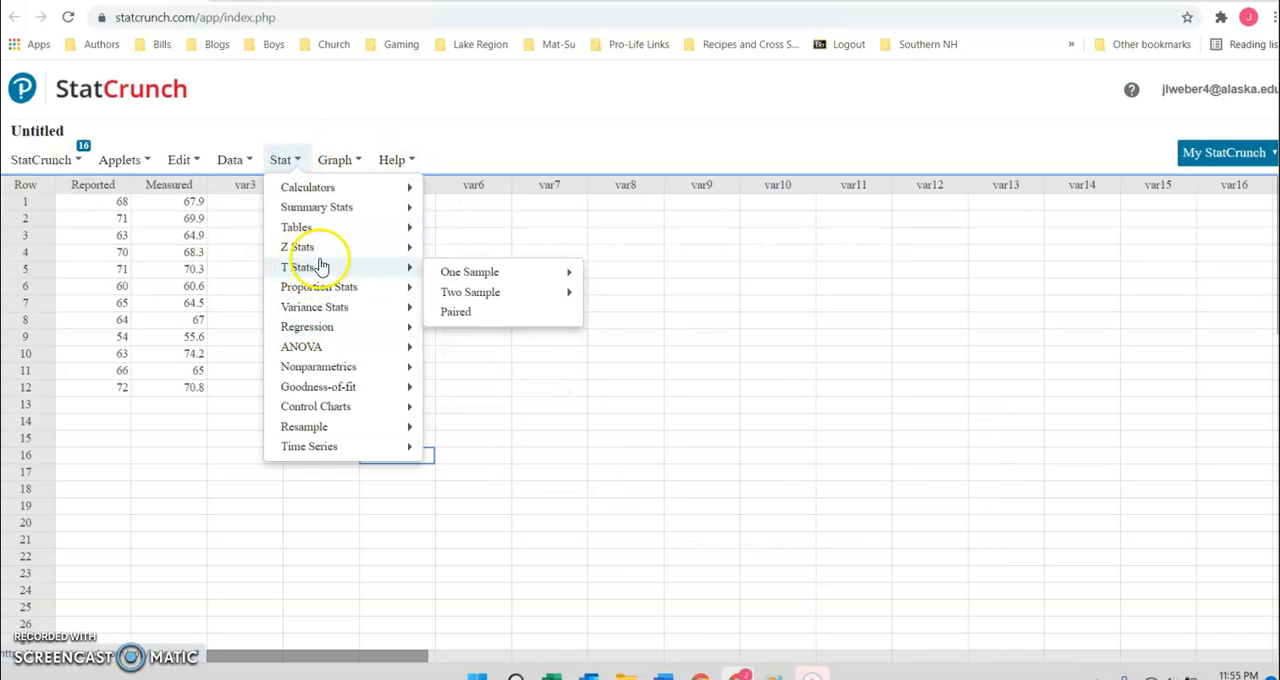
click(478, 313)
click(505, 124)
click(500, 216)
click(491, 168)
click(470, 244)
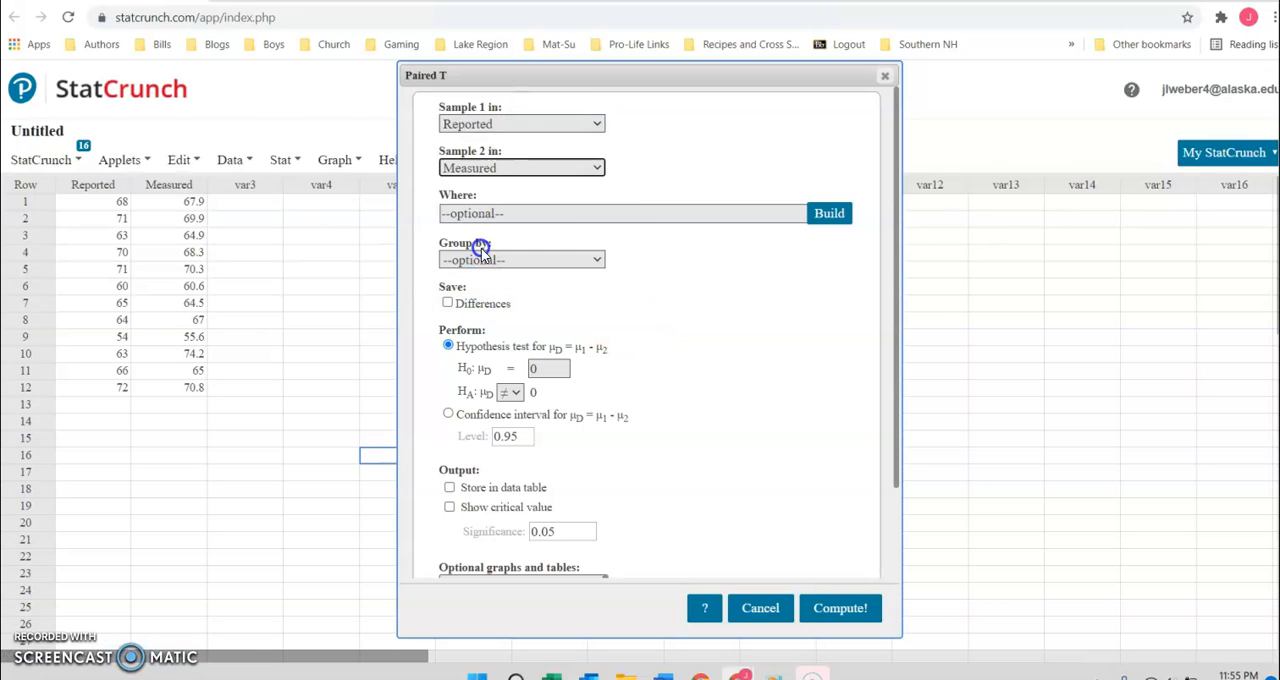
Step: Compute the paired confidence interval at the 0.98 level, examine its lower and upper limits, and close the results
click(448, 413)
click(512, 437)
key(BackSpace)
text(8)
click(842, 614)
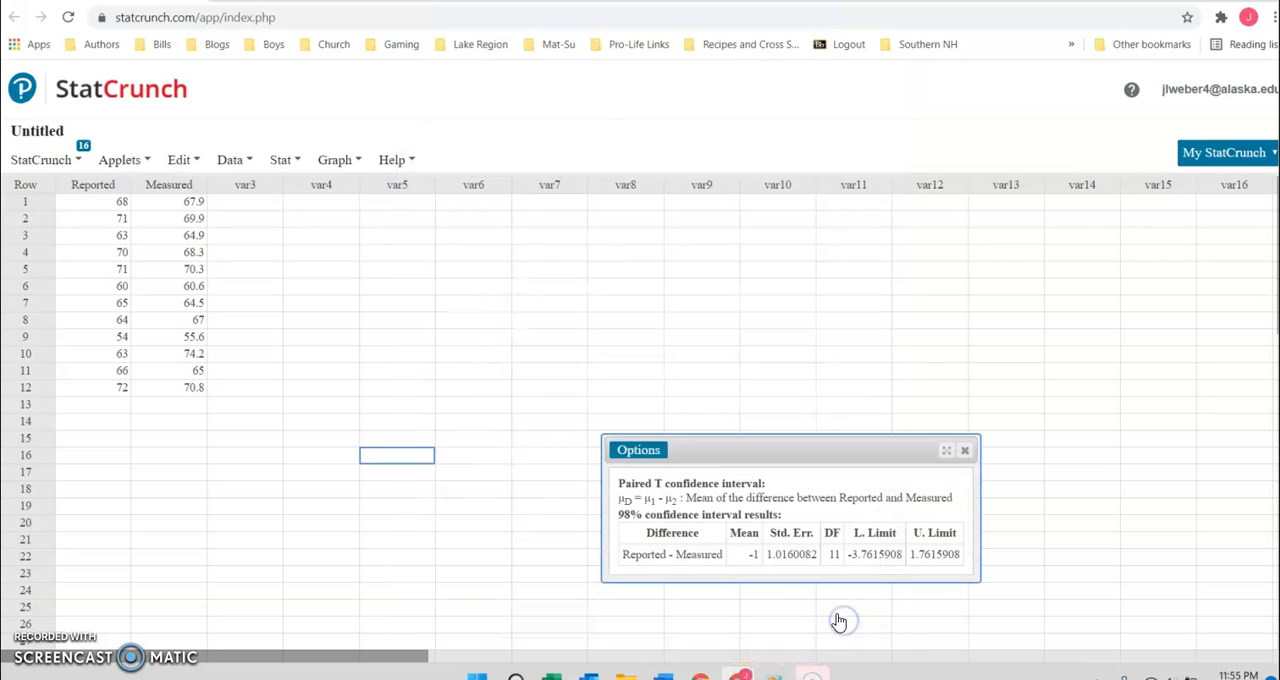
click(960, 514)
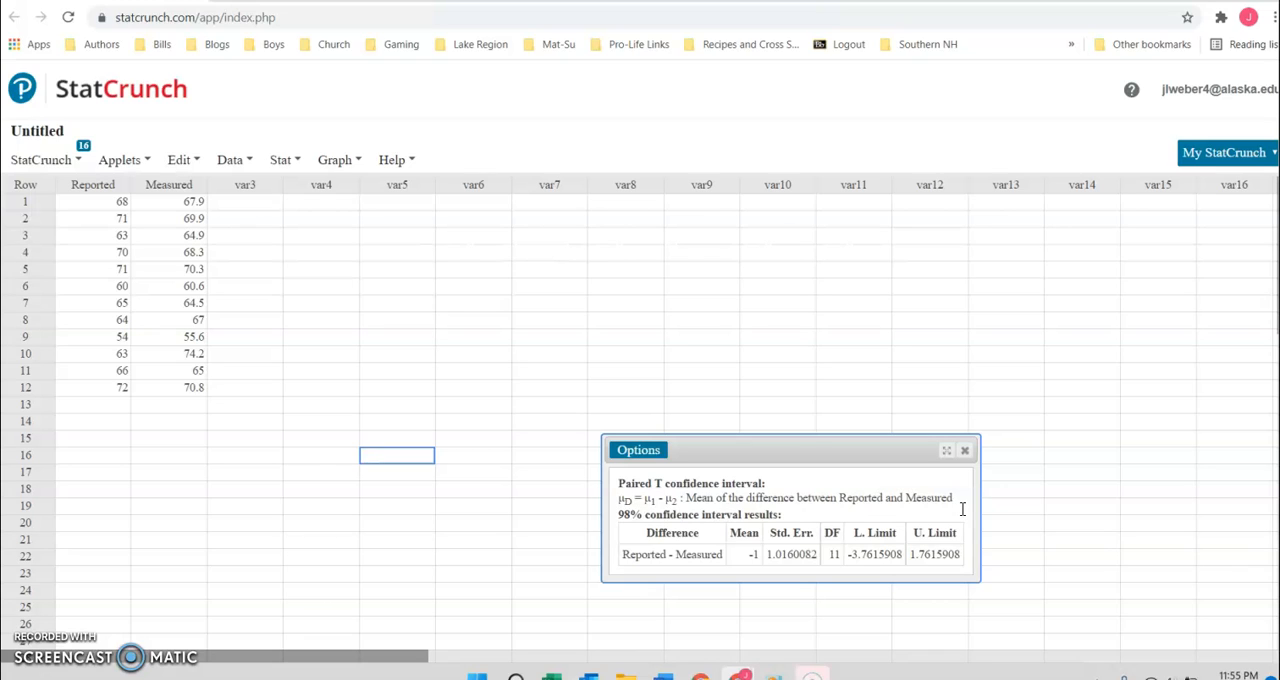
click(965, 451)
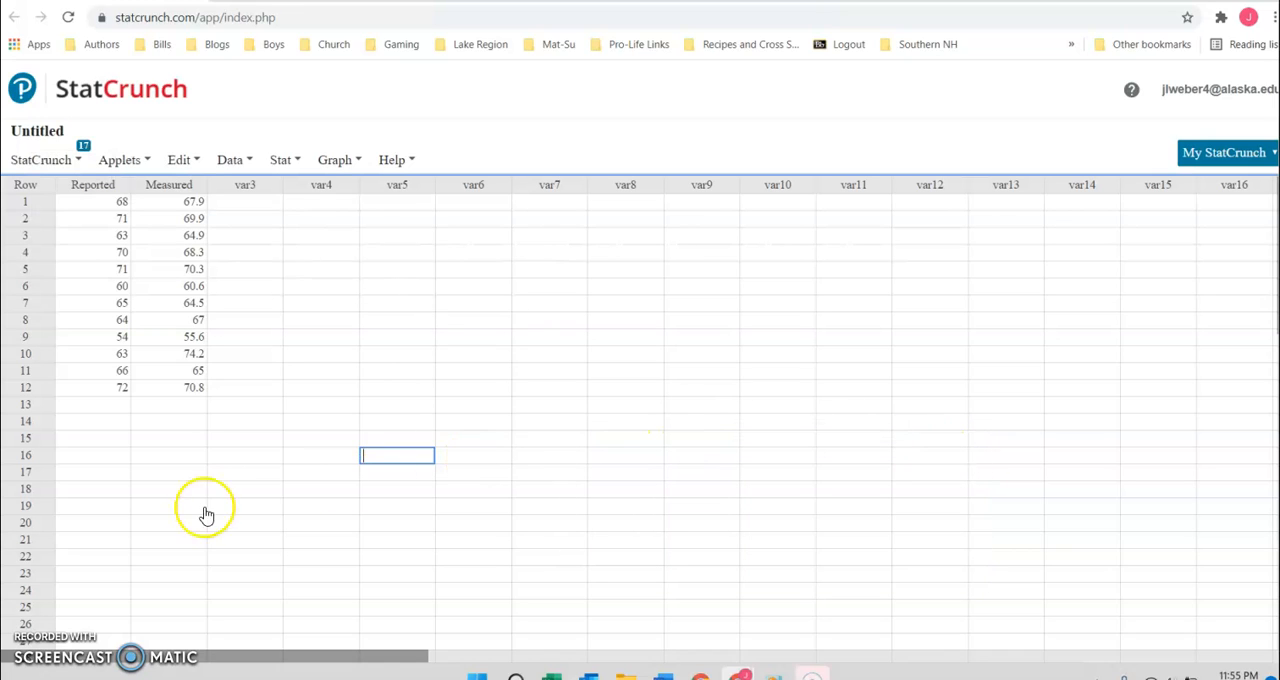